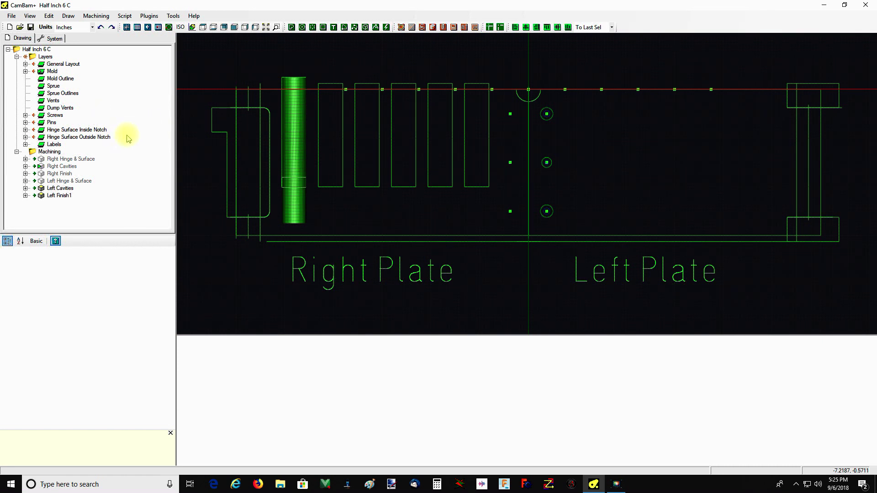
- Show the links of the Mold layer and expand the Right Cavities part to examine which machining operations use it
{"action": "left_click", "coordinate": [35, 75]}
{"action": "left_click", "coordinate": [26, 72]}
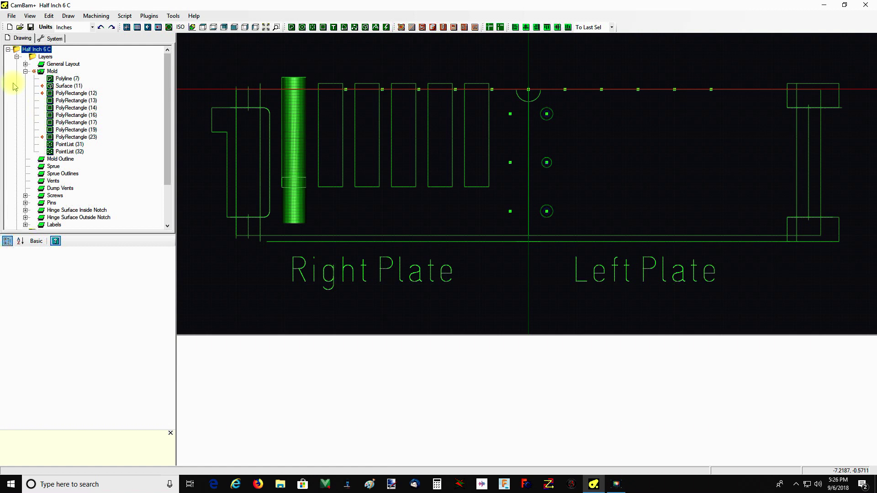
{"action": "left_click", "coordinate": [25, 71]}
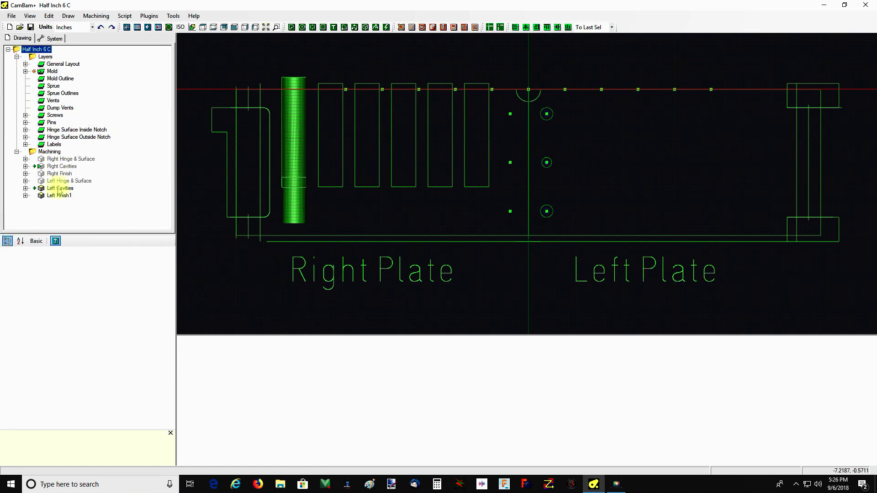
{"action": "left_click", "coordinate": [26, 166]}
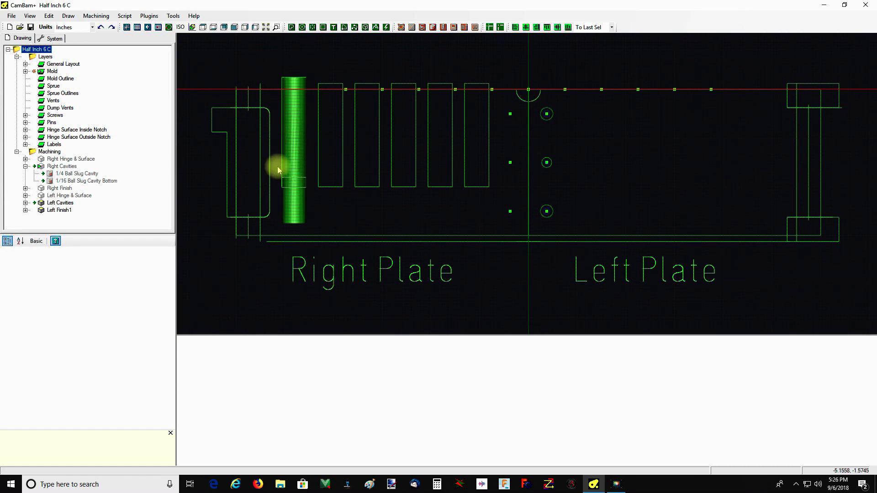
- Show the links of the right 1/4 Ball Slug Cavity operation and select its linked Surface (11) and PolyRectangle (12) in the Mold layer
{"action": "left_click", "coordinate": [45, 176]}
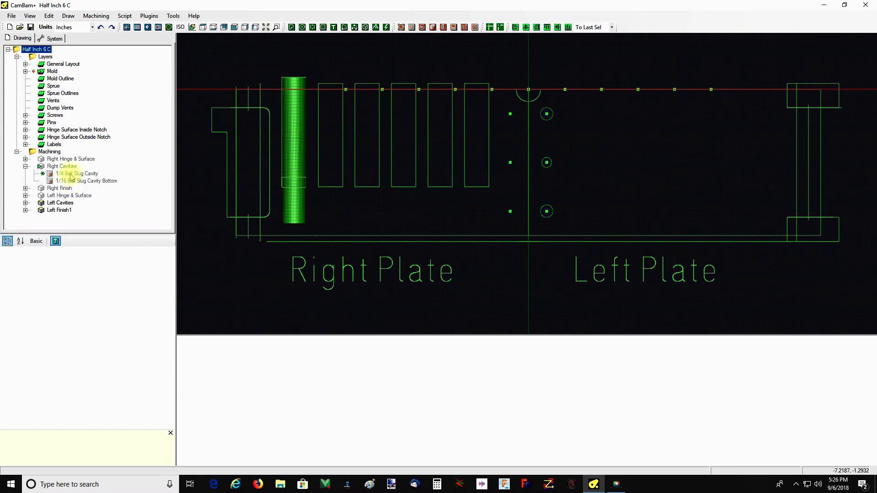
{"action": "left_click", "coordinate": [26, 72]}
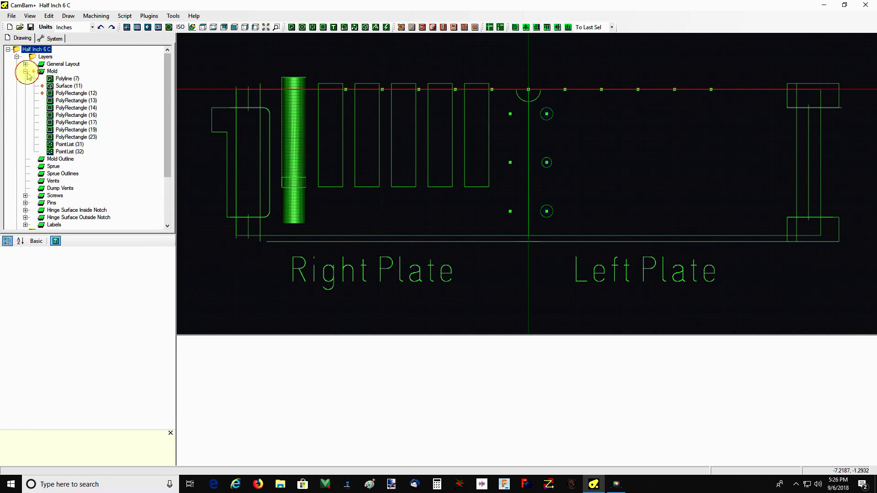
{"action": "left_click", "coordinate": [66, 86]}
{"action": "left_click", "coordinate": [73, 93]}
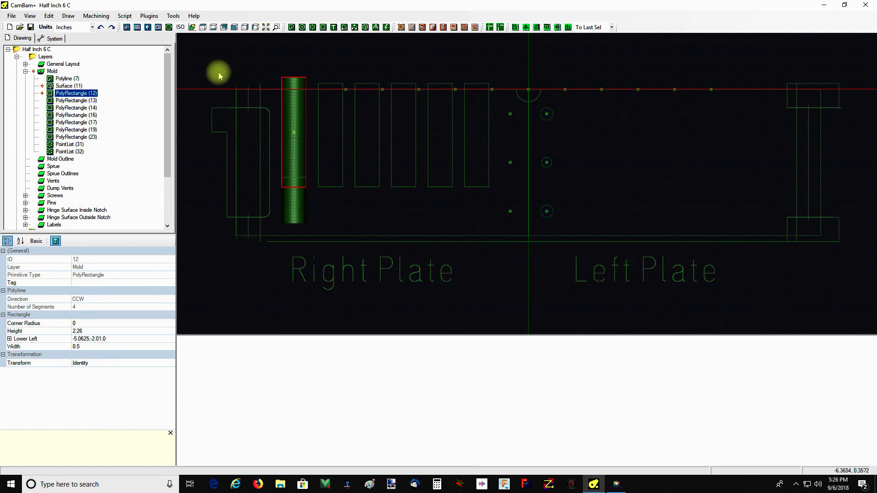
- Expand the General Layout, Mold, Screws, Pins, both Hinge Surface layers and Labels to list all their objects in the drawing tree
{"action": "left_click", "coordinate": [25, 72]}
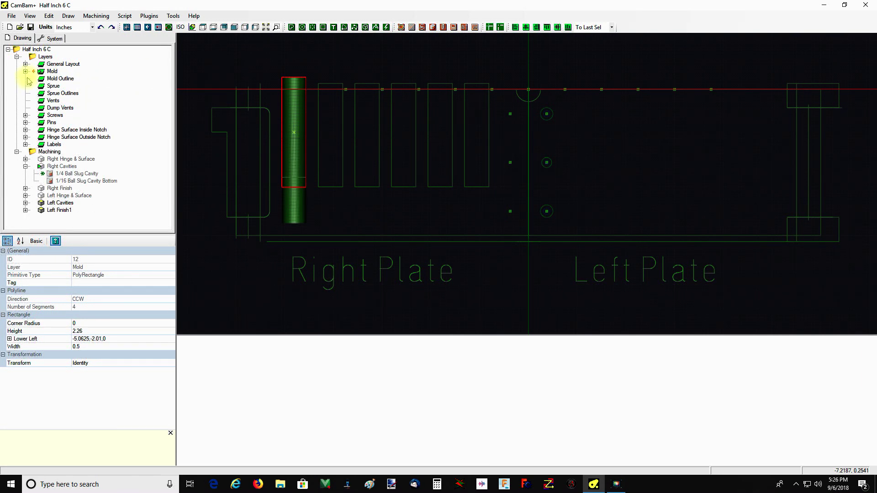
{"action": "left_click", "coordinate": [26, 65]}
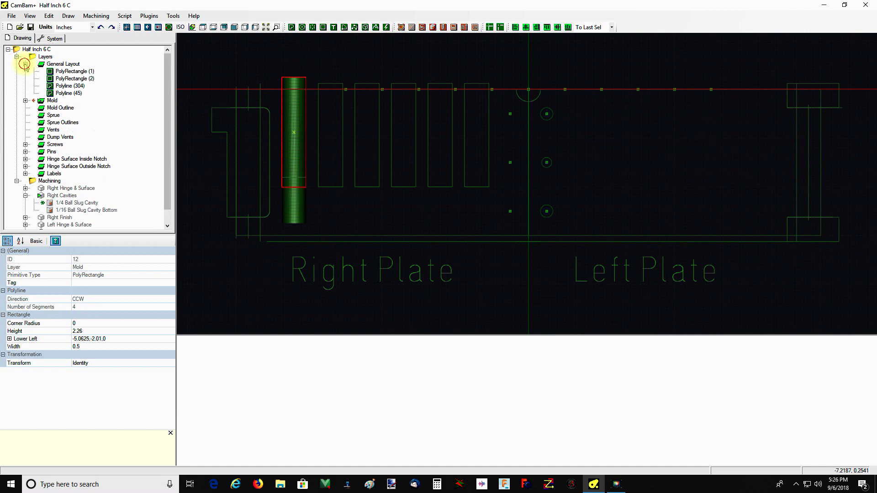
{"action": "left_click", "coordinate": [26, 101]}
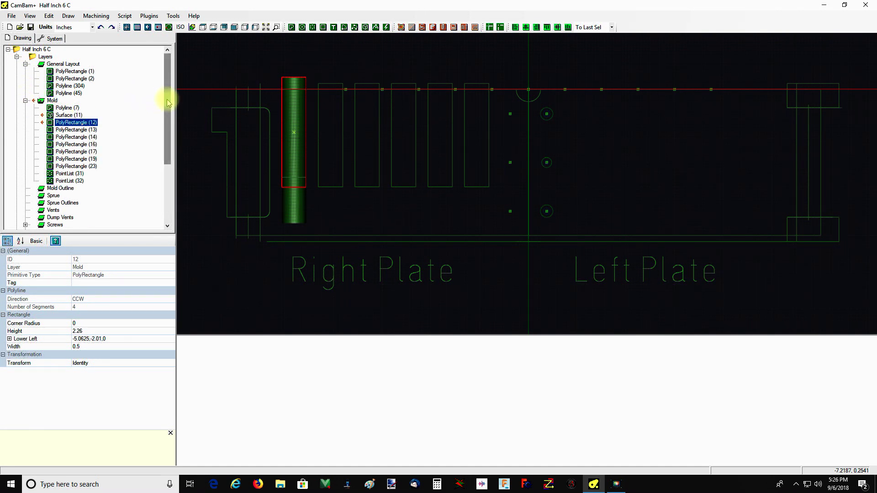
{"action": "left_click_drag", "start_coordinate": [169, 98], "coordinate": [168, 137]}
{"action": "left_click", "coordinate": [26, 166]}
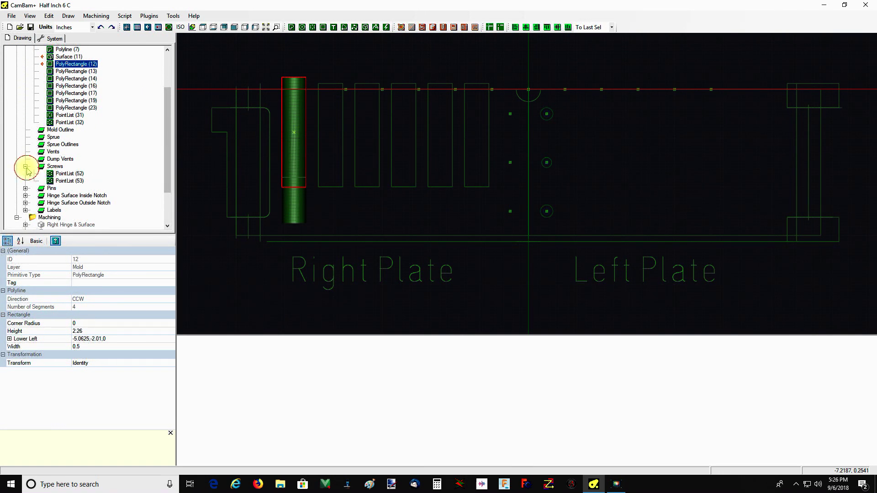
{"action": "left_click_drag", "start_coordinate": [165, 147], "coordinate": [167, 176]}
{"action": "left_click", "coordinate": [25, 137]}
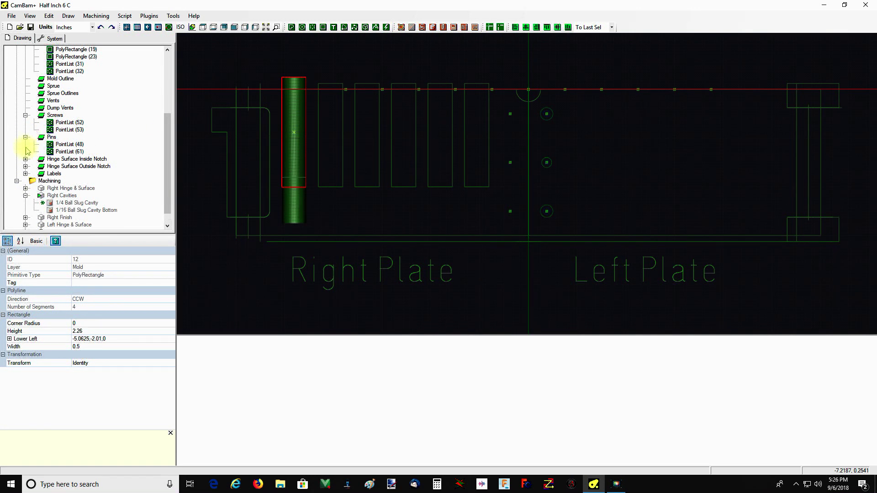
{"action": "left_click", "coordinate": [26, 160]}
{"action": "left_click_drag", "start_coordinate": [167, 141], "coordinate": [171, 169]}
{"action": "left_click", "coordinate": [25, 152]}
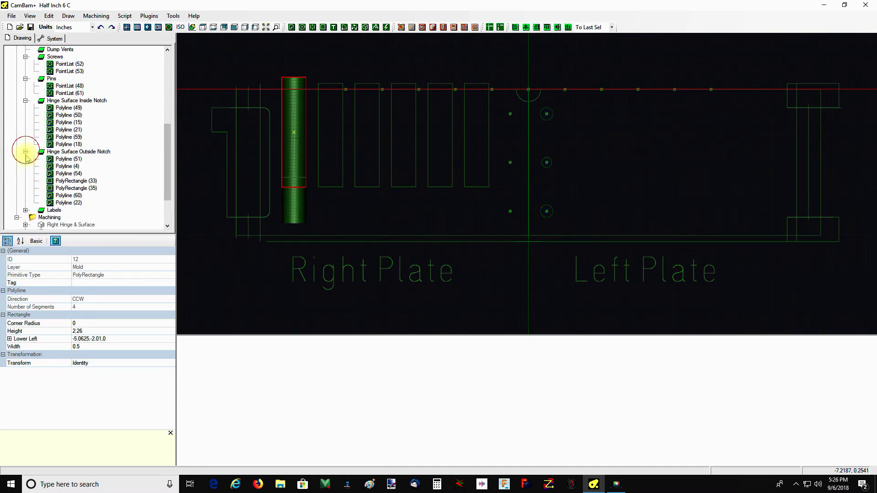
{"action": "left_click", "coordinate": [26, 210]}
{"action": "left_click_drag", "start_coordinate": [172, 160], "coordinate": [145, 95]}
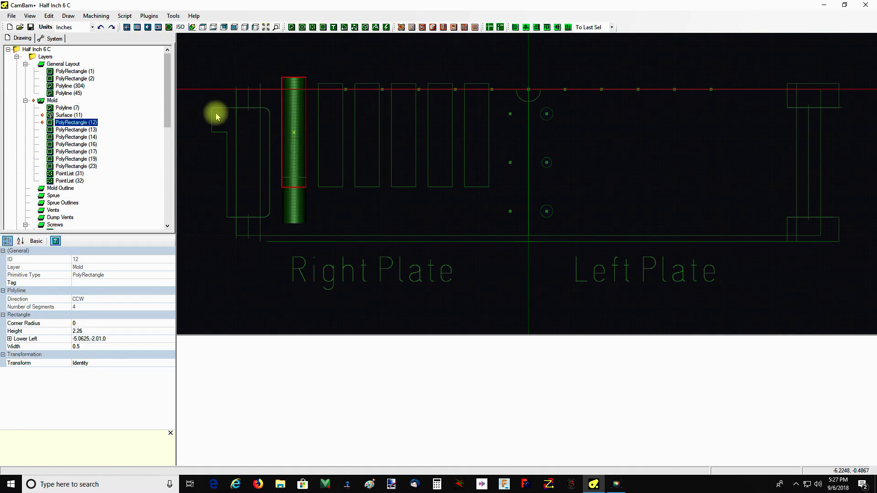
- Select the 1/16 Ball Slug Cavity Bottom operation under Right Cavities with its links shown, and examine its linked Mold objects
{"action": "left_click_drag", "start_coordinate": [169, 102], "coordinate": [172, 215]}
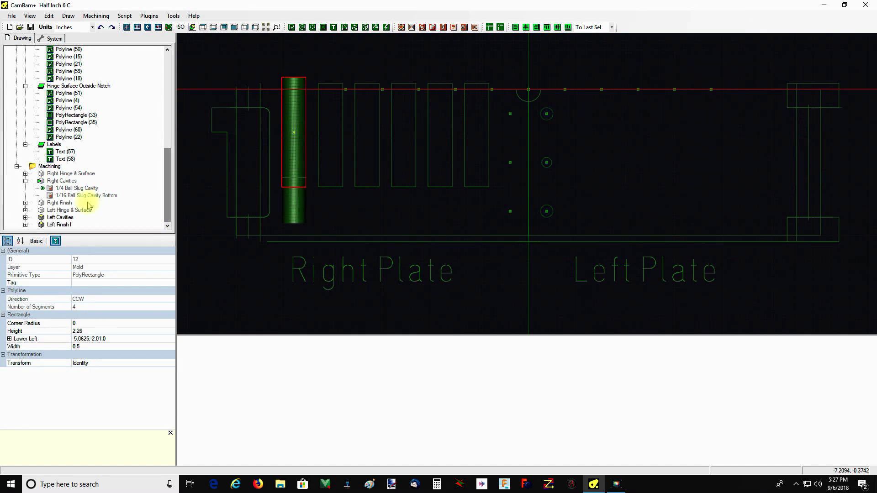
{"action": "left_click", "coordinate": [62, 196]}
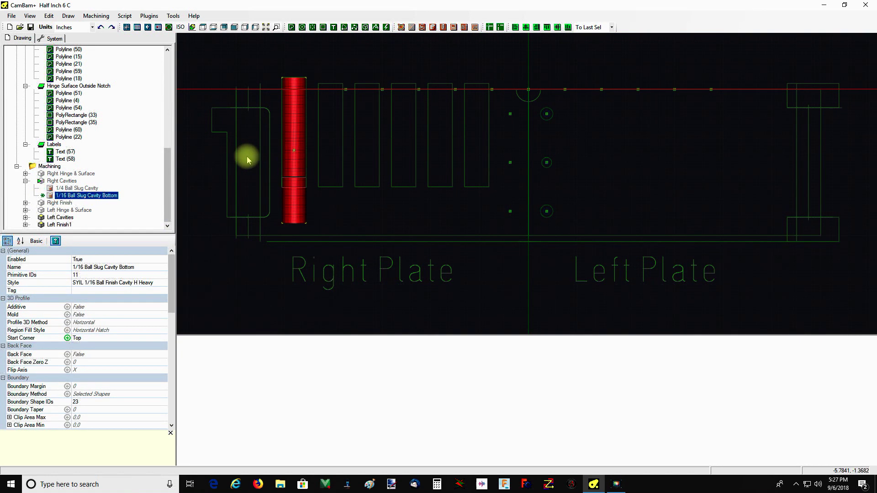
{"action": "left_click_drag", "start_coordinate": [166, 186], "coordinate": [157, 108]}
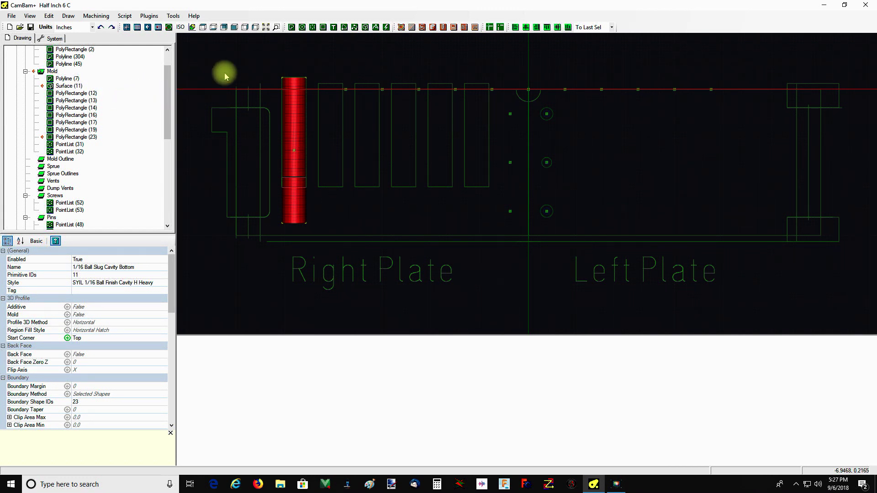
{"action": "left_click_drag", "start_coordinate": [168, 117], "coordinate": [196, 220]}
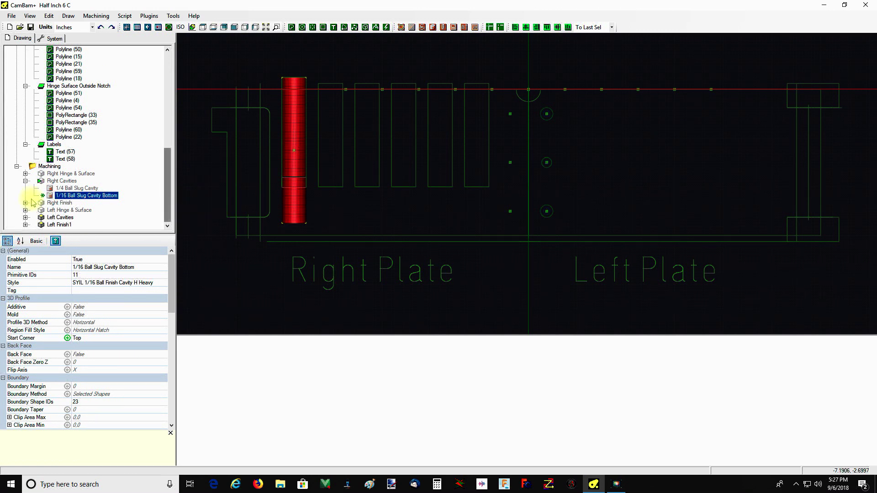
- Expand the Right Hinge & Surface and Right Finish parts and show the links of Right Finish
{"action": "left_click", "coordinate": [26, 174]}
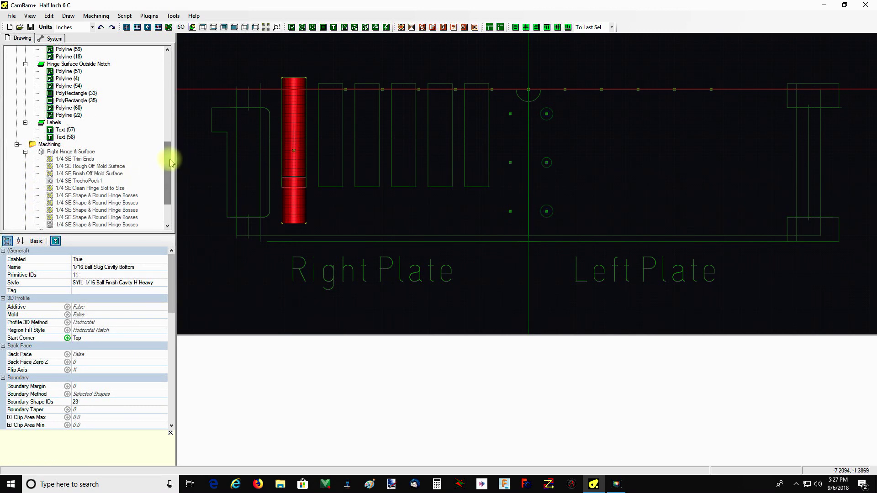
{"action": "left_click_drag", "start_coordinate": [173, 158], "coordinate": [174, 183]}
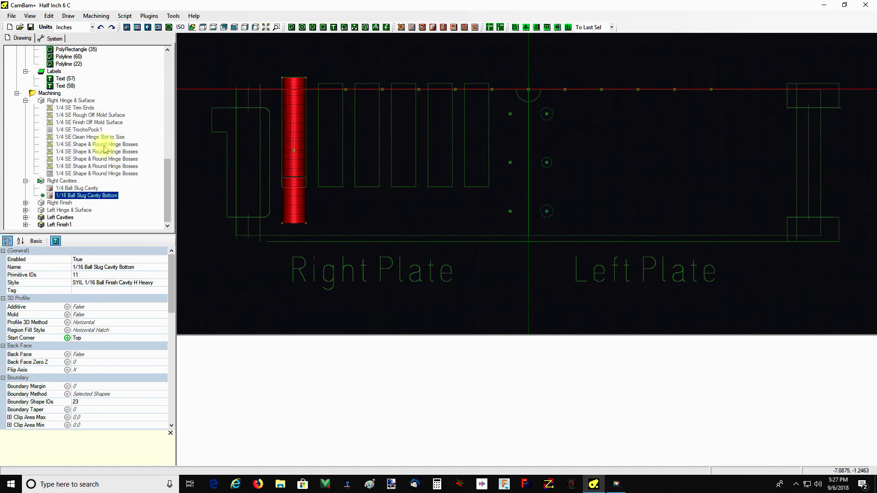
{"action": "left_click", "coordinate": [25, 203]}
{"action": "left_click_drag", "start_coordinate": [166, 175], "coordinate": [169, 218]}
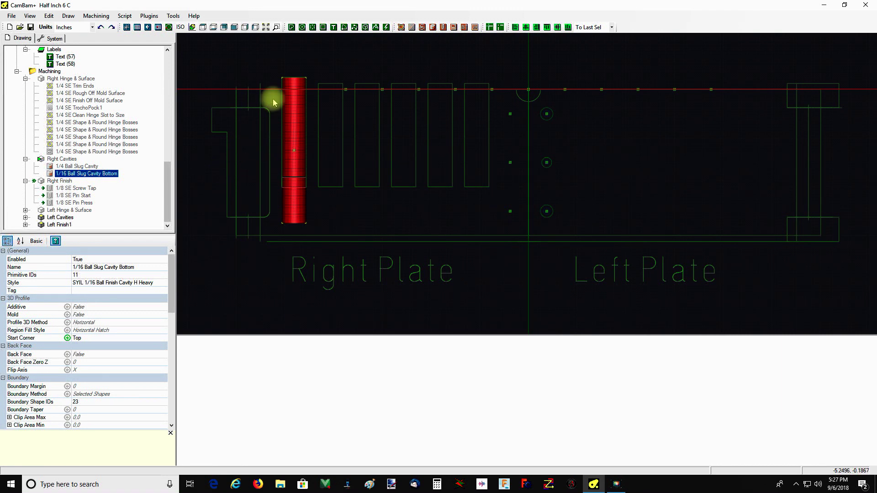
- Show the links of Surface (11) in the Mold layer and expand Left Cavities to examine the operations that use it
{"action": "left_click_drag", "start_coordinate": [167, 187], "coordinate": [162, 63]}
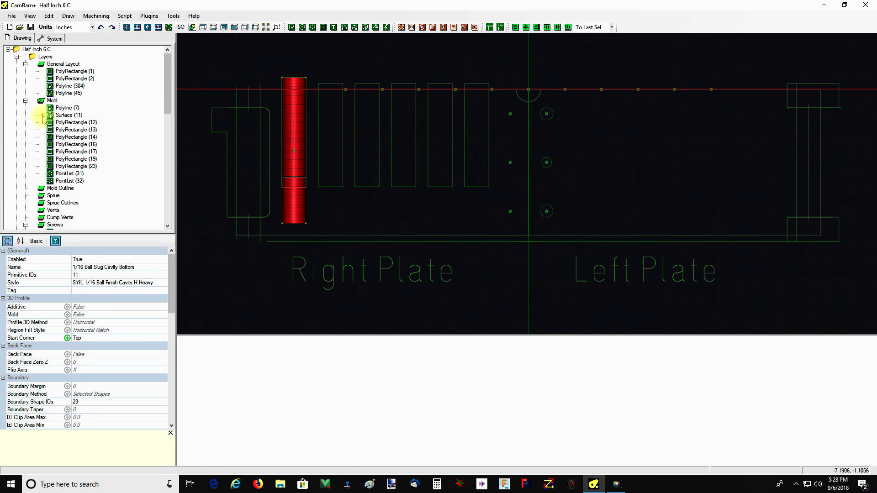
{"action": "left_click_drag", "start_coordinate": [166, 86], "coordinate": [146, 196]}
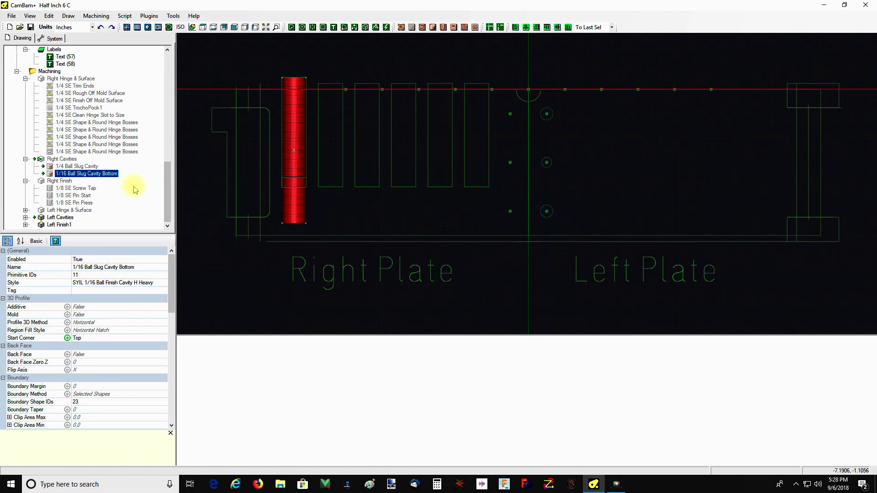
{"action": "left_click", "coordinate": [25, 218]}
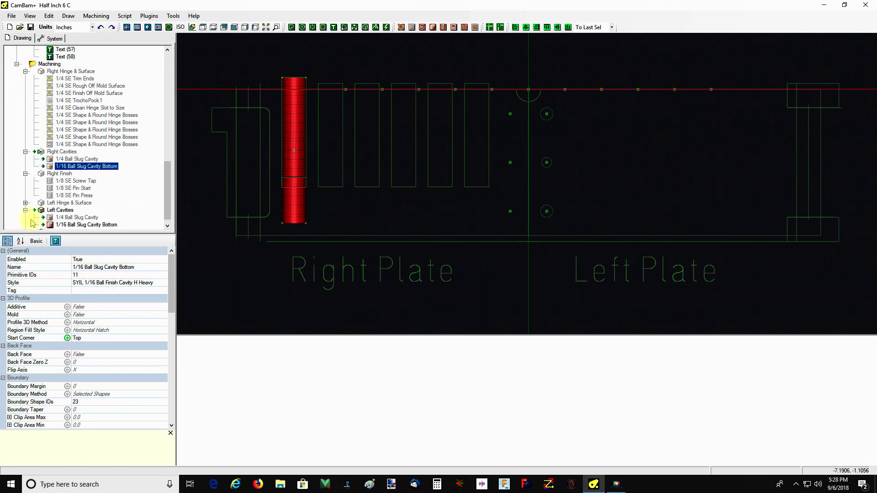
{"action": "left_click_drag", "start_coordinate": [170, 180], "coordinate": [151, 220]}
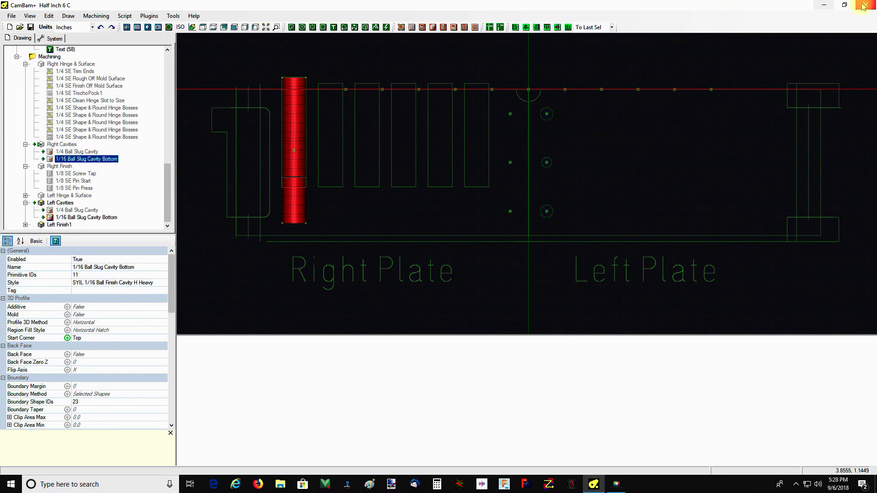
- Switch to Microsoft Edge, open the CamBam forum topic "Plugin to visually link MOPs and geometry" in Scripts and Plugins, and examine its description and attachments
{"action": "left_click", "coordinate": [824, 7]}
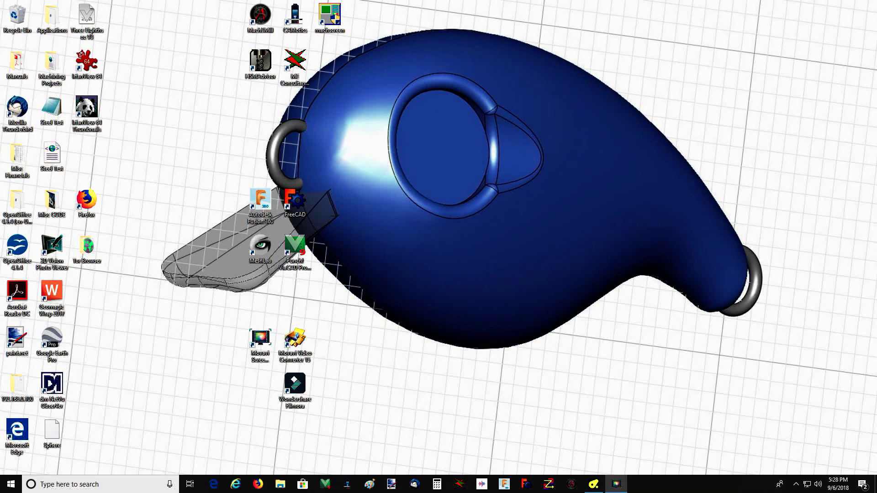
{"action": "left_click", "coordinate": [214, 485]}
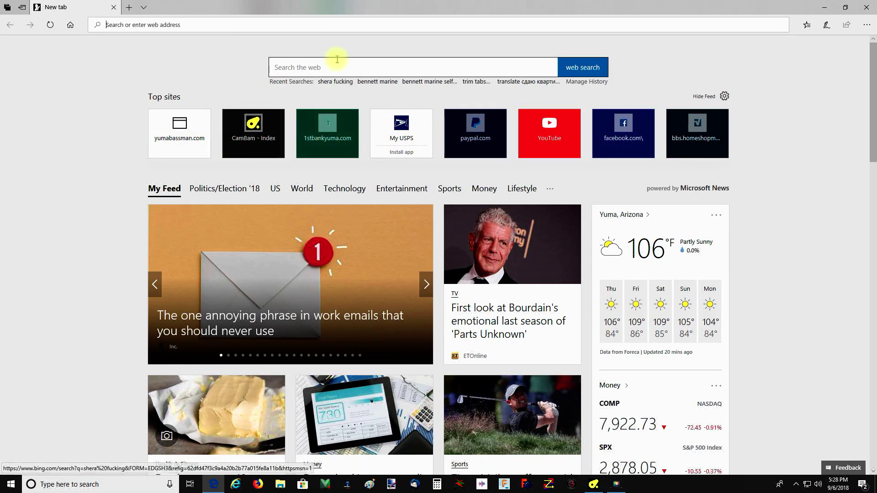
{"action": "left_click", "coordinate": [243, 137]}
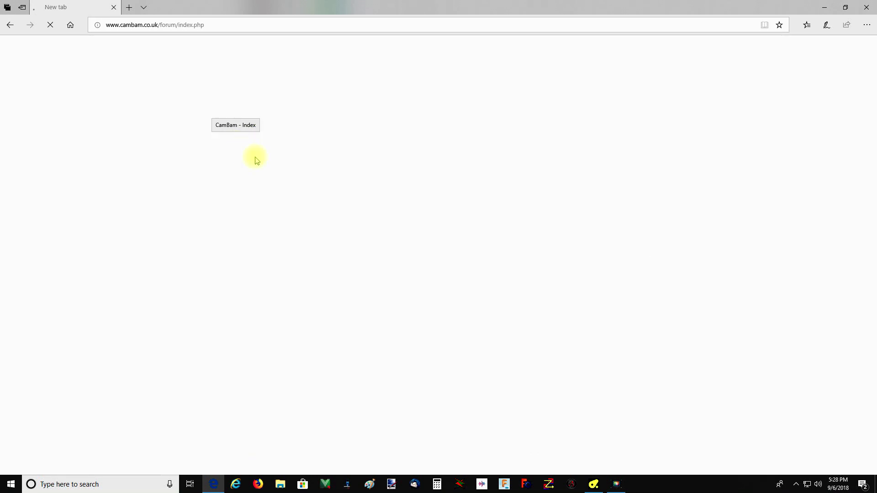
{"action": "left_click_drag", "start_coordinate": [868, 92], "coordinate": [868, 229]}
{"action": "left_click", "coordinate": [270, 211]}
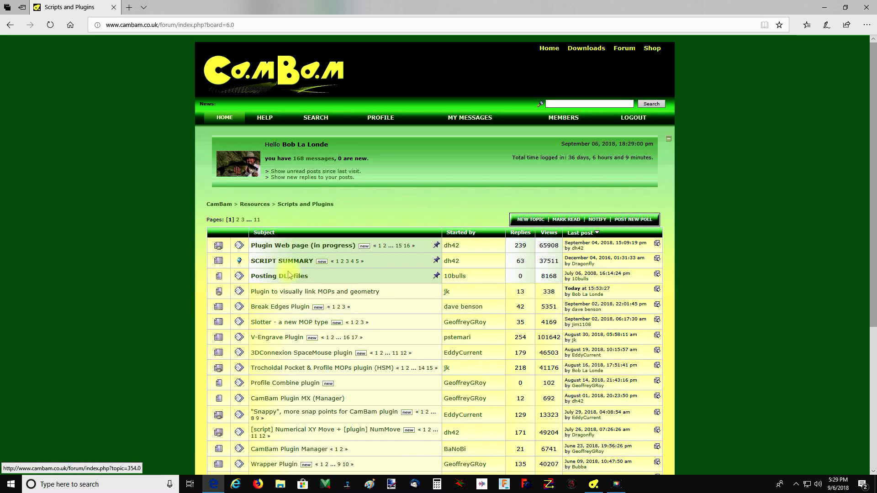
{"action": "left_click", "coordinate": [313, 296]}
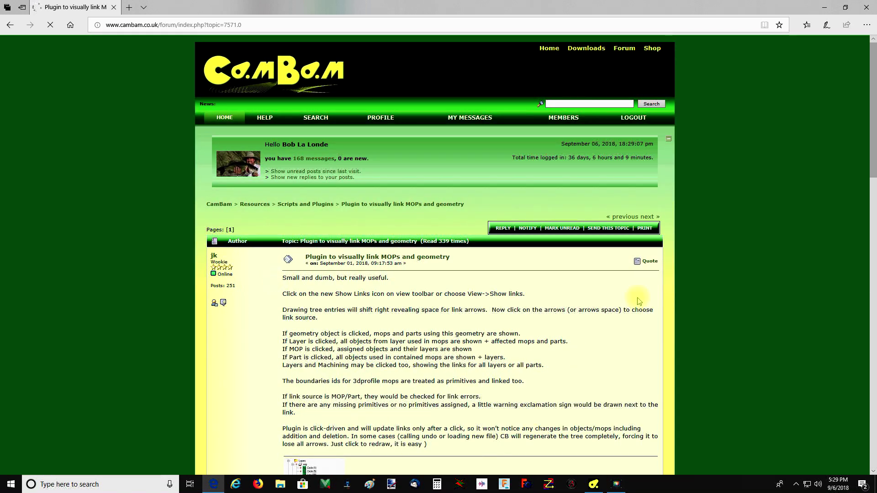
{"action": "left_click_drag", "start_coordinate": [873, 112], "coordinate": [873, 175]}
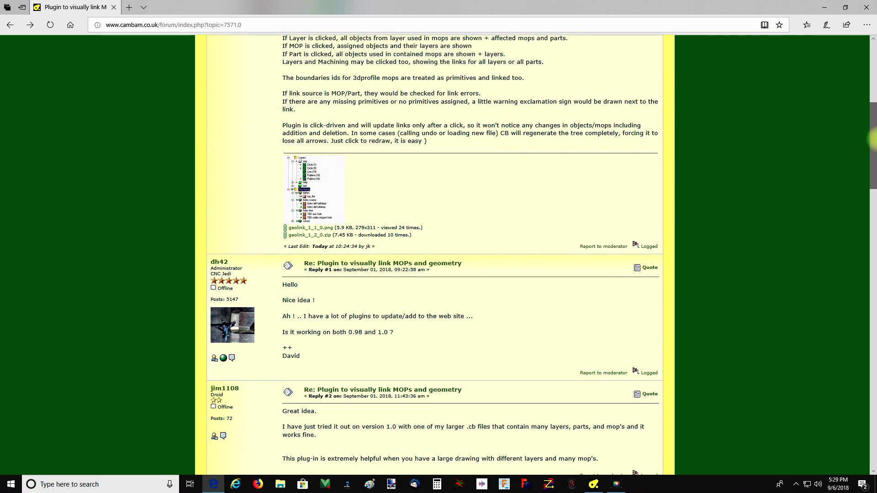
{"action": "left_click_drag", "start_coordinate": [872, 139], "coordinate": [623, 53]}
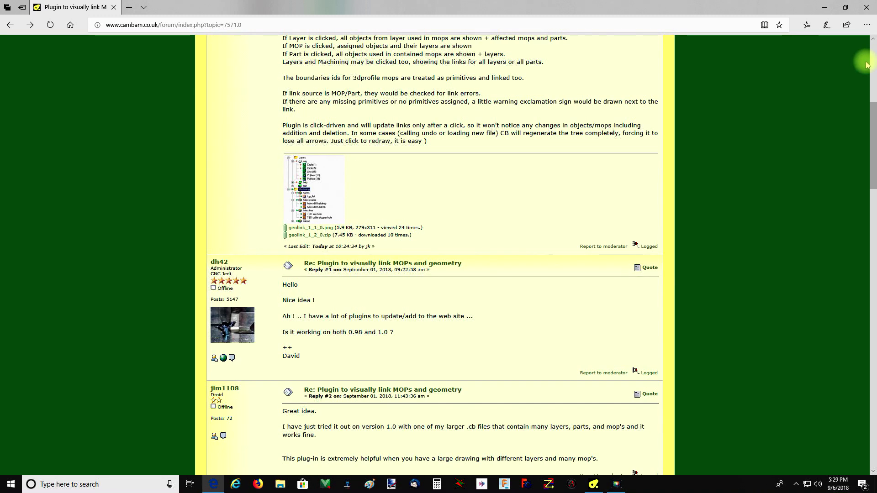
{"action": "scroll", "coordinate": [867, 65], "scroll_direction": "up", "scroll_amount": 7}
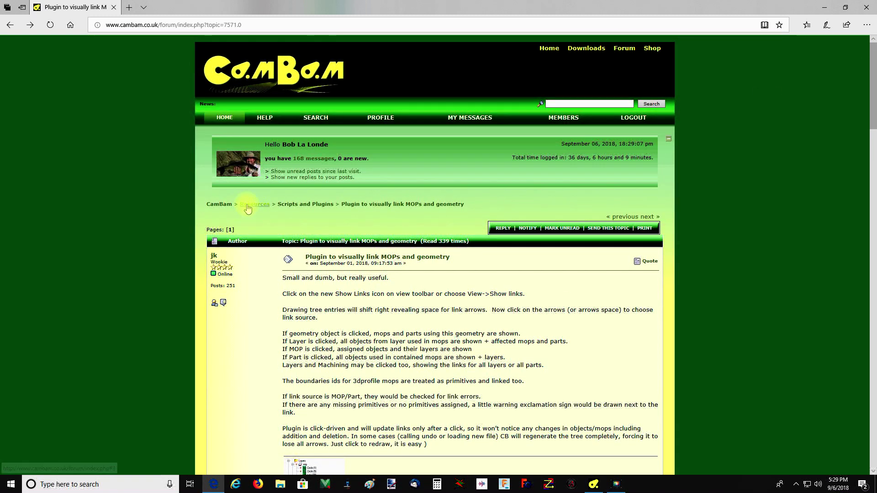
- Return to the Scripts and Plugins board, open the "Plugin Web page (in progress)" topic and follow its link to the plugin site
{"action": "left_click", "coordinate": [314, 204]}
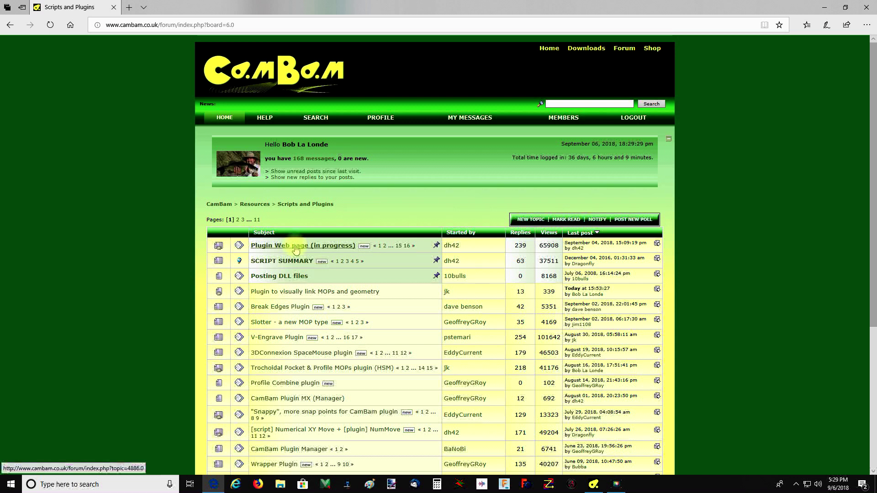
{"action": "left_click", "coordinate": [320, 245]}
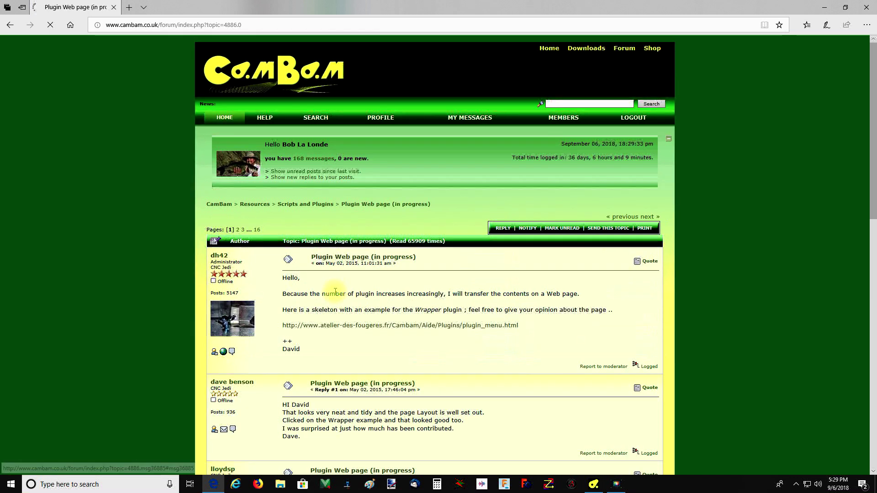
{"action": "left_click", "coordinate": [352, 326]}
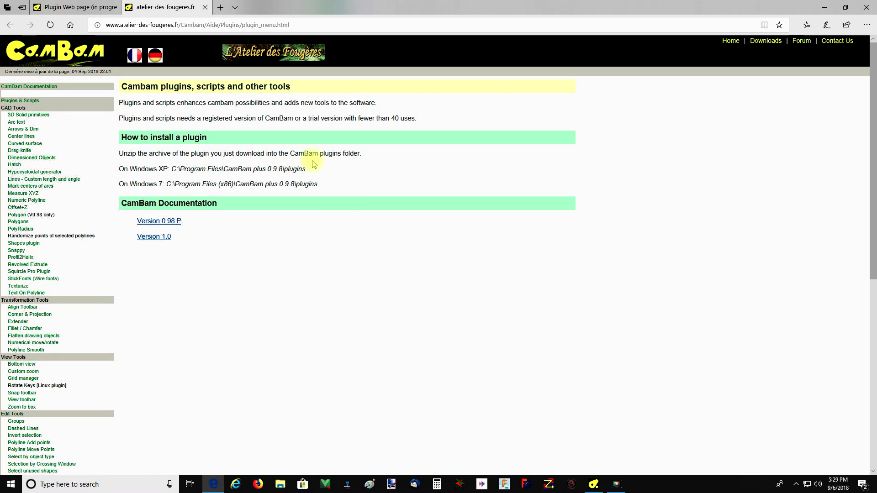
- Search the plugin site page for "visua" and for "geo", and open the Geolink plugin page
{"action": "key", "text": "ctrl+f"}
{"action": "type", "text": "visul"}
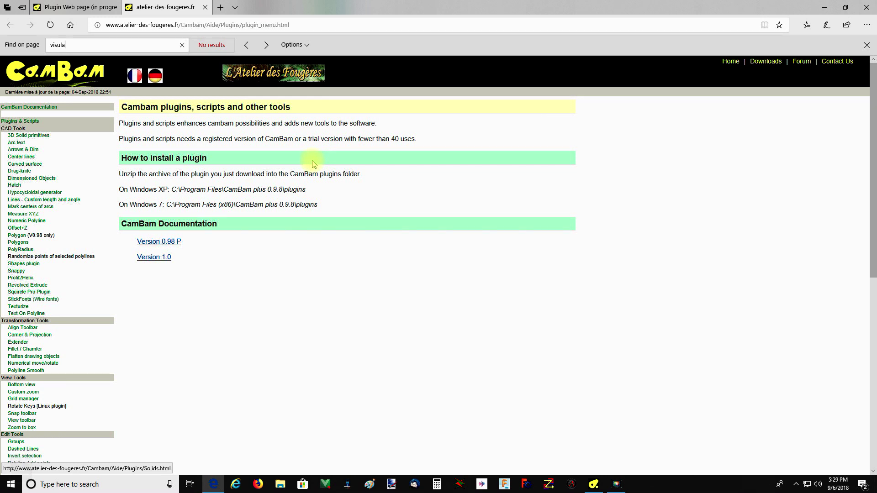
{"action": "key", "text": "BackSpace"}
{"action": "key", "text": "BackSpace"}
{"action": "type", "text": "a"}
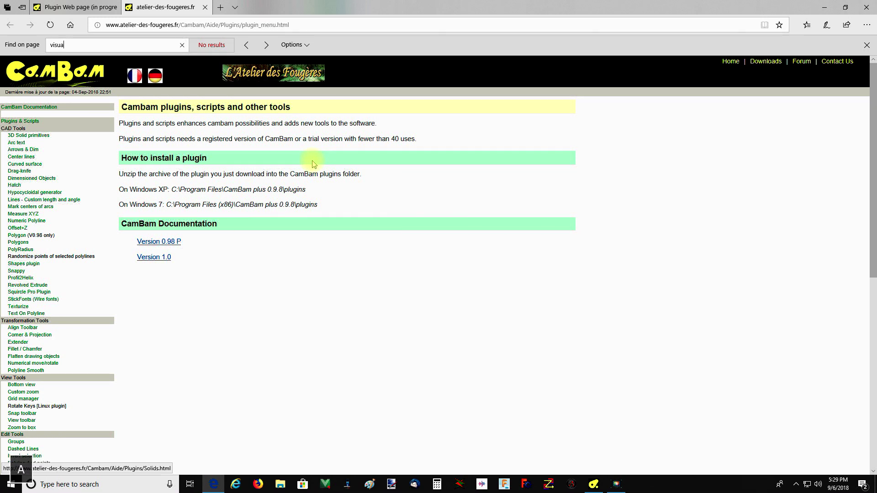
{"action": "key", "text": "BackSpace"}
{"action": "key", "text": "BackSpace"}
{"action": "key", "text": "BackSpace"}
{"action": "key", "text": "BackSpace"}
{"action": "key", "text": "BackSpace"}
{"action": "type", "text": "geo"}
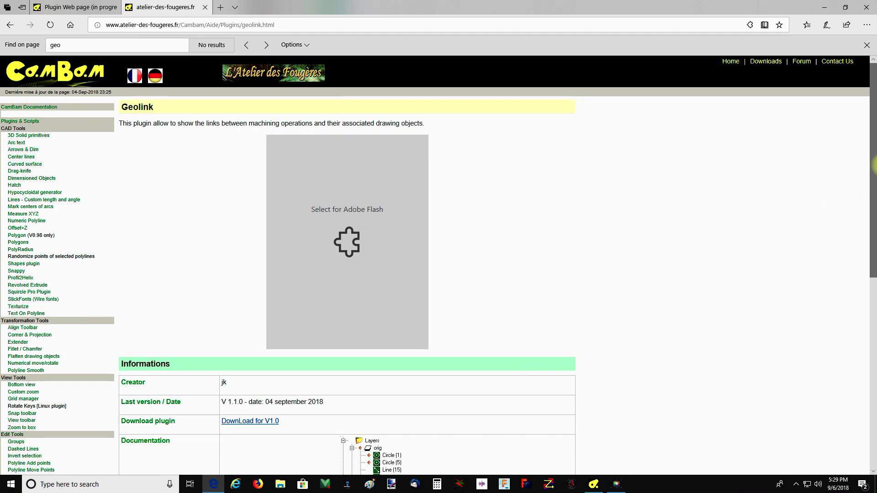
- Examine the Geolink page's version information, download link, tree illustration and usage notes
{"action": "left_click_drag", "start_coordinate": [872, 161], "coordinate": [873, 247]}
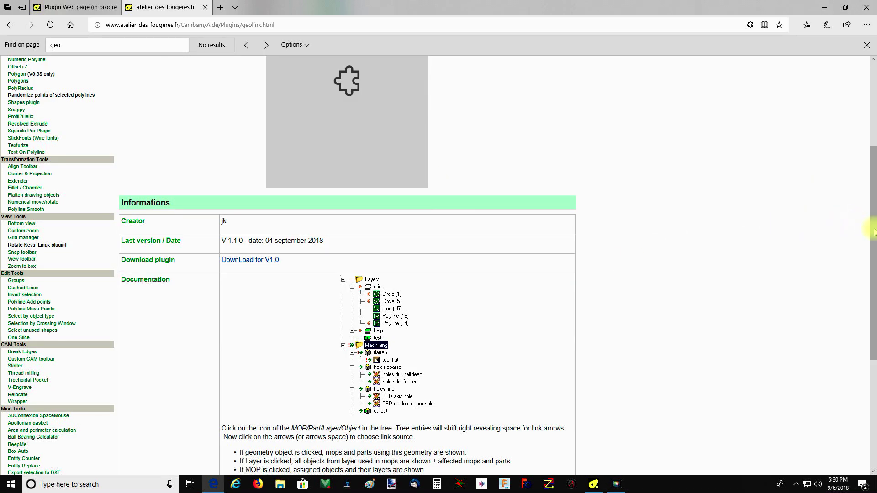
{"action": "left_click_drag", "start_coordinate": [872, 224], "coordinate": [857, 154]}
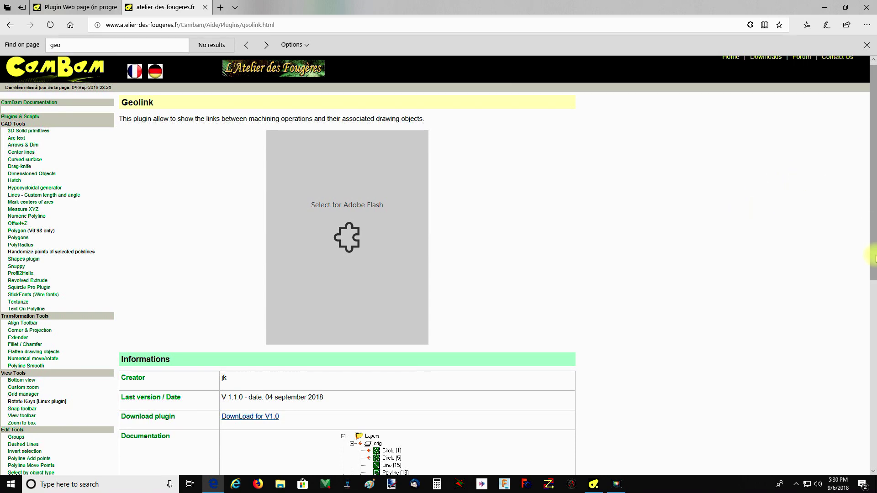
{"action": "left_click_drag", "start_coordinate": [870, 242], "coordinate": [858, 343]}
{"action": "left_click", "coordinate": [673, 264]}
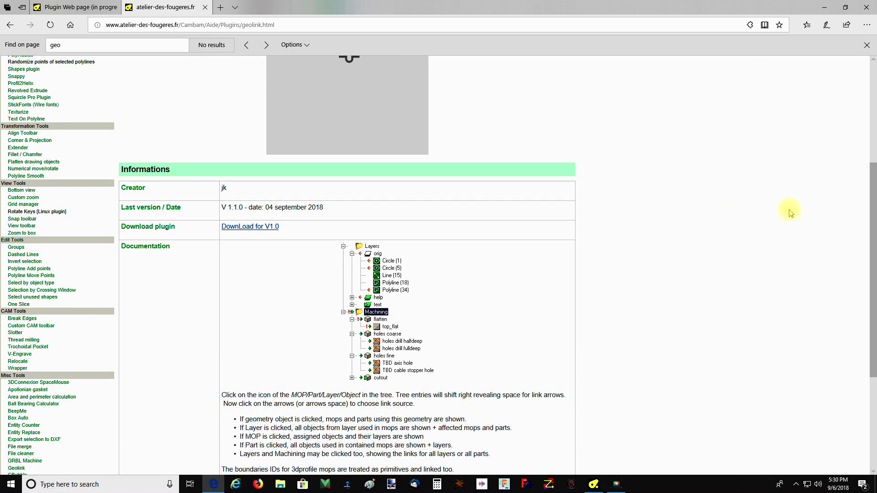
{"action": "scroll", "coordinate": [870, 215], "scroll_direction": "up", "scroll_amount": 1}
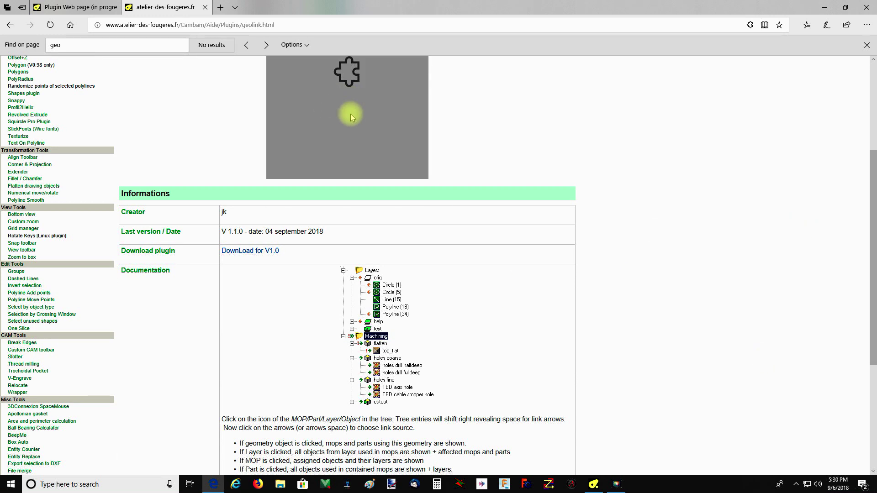
- Return to the forum topic "Plugin to visually link MOPs and geometry" and examine the geolink zip attachment in its first post
{"action": "left_click", "coordinate": [73, 7]}
{"action": "left_click", "coordinate": [307, 225]}
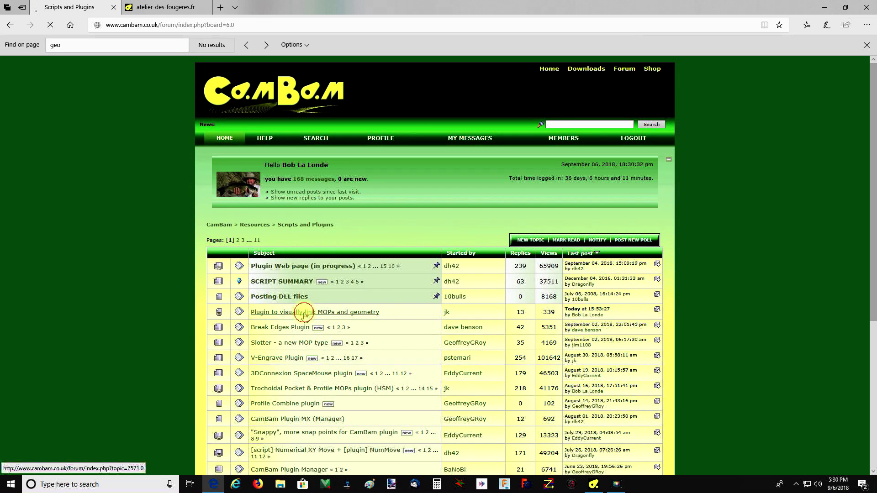
{"action": "left_click", "coordinate": [305, 313]}
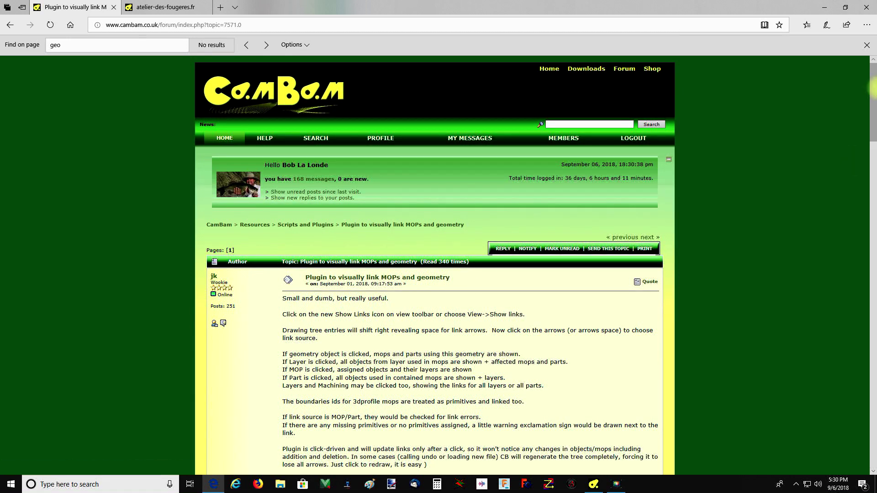
{"action": "left_click_drag", "start_coordinate": [871, 100], "coordinate": [872, 173]}
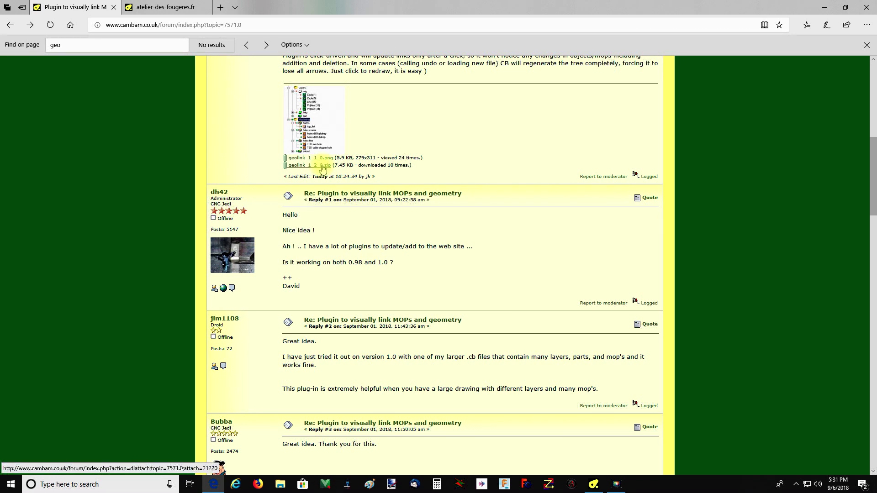
- Show the desktop and open the Machining Projects folder in File Explorer
{"action": "key", "text": "super+d"}
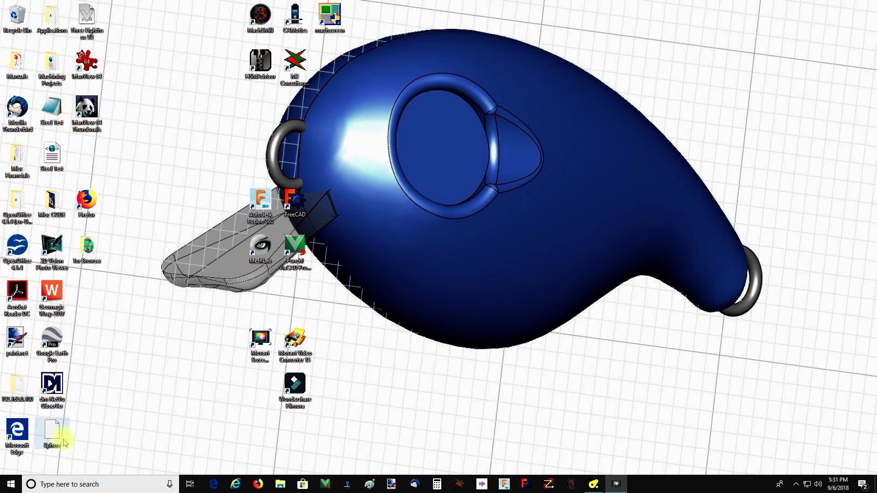
{"action": "left_click", "coordinate": [11, 484]}
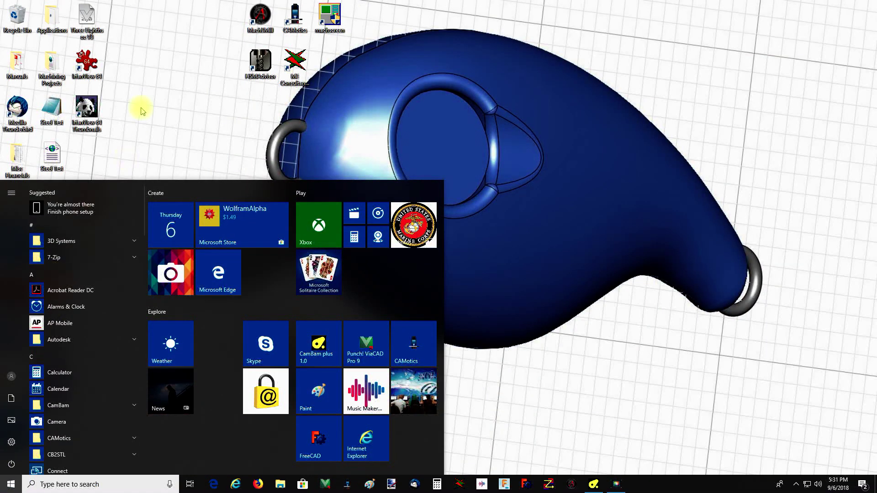
{"action": "left_click", "coordinate": [167, 132]}
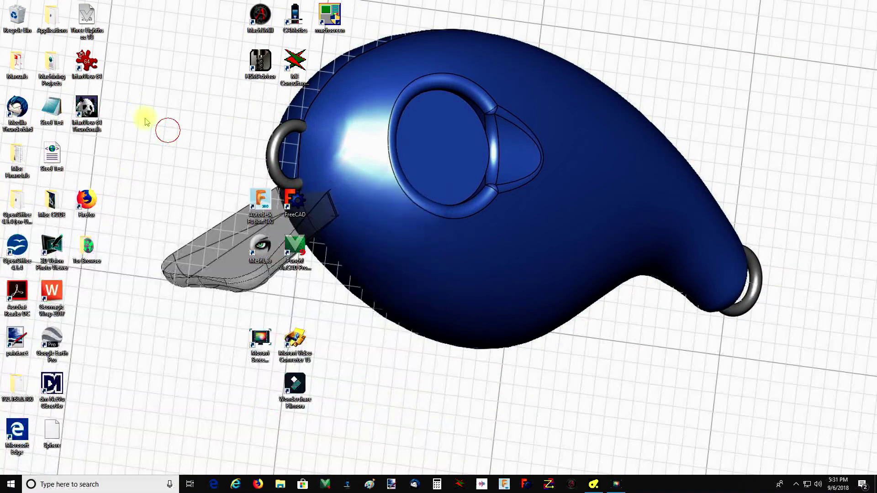
{"action": "double_click", "coordinate": [54, 73]}
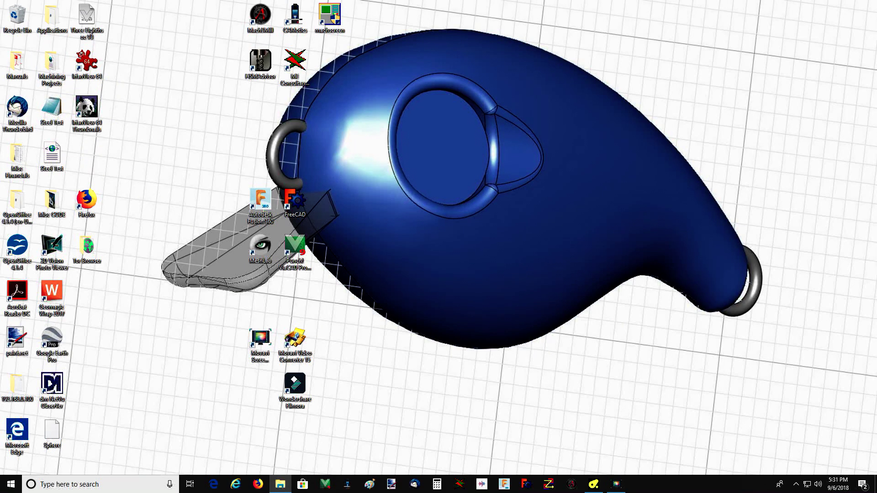
{"action": "left_click_drag", "start_coordinate": [616, 89], "coordinate": [505, 89]}
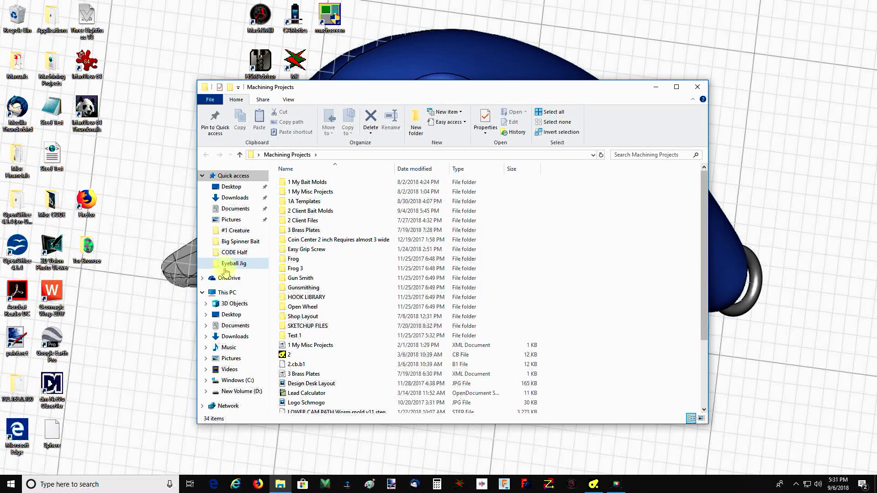
- Navigate to the plugins folder in C:\Program Files (x86)\CamBam plus 1.0
{"action": "left_click", "coordinate": [239, 380]}
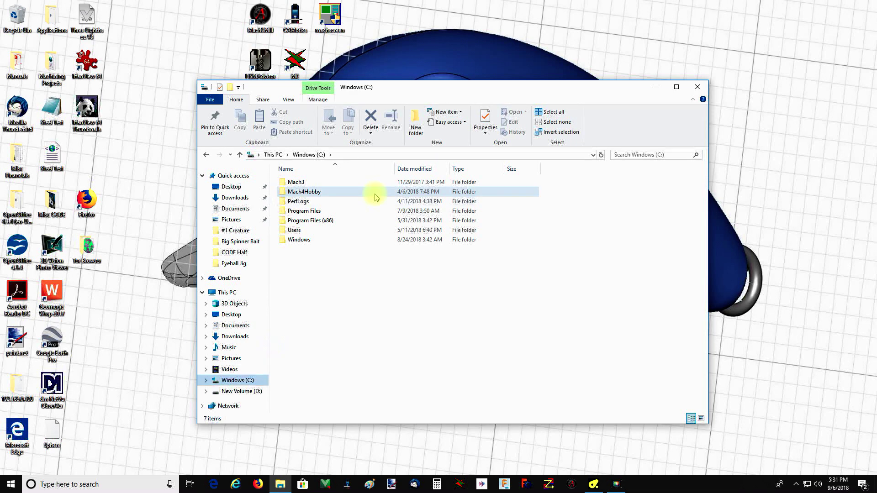
{"action": "left_click", "coordinate": [301, 224]}
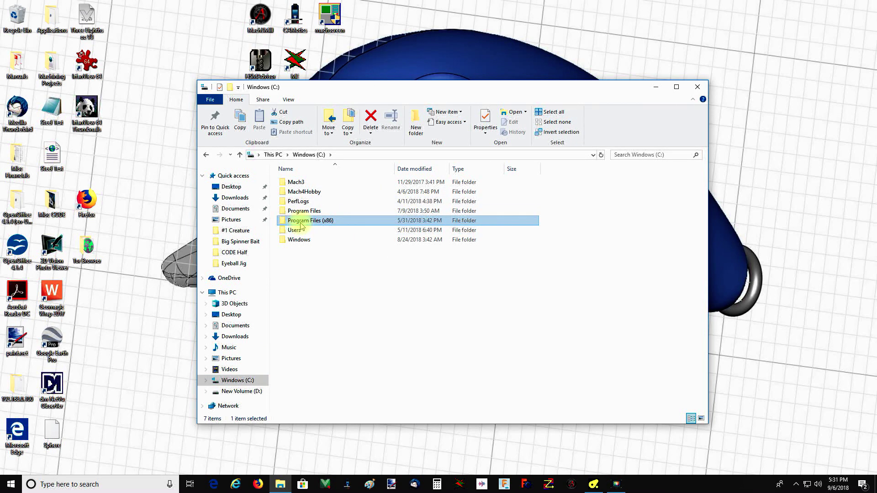
{"action": "double_click", "coordinate": [301, 223]}
{"action": "left_click", "coordinate": [302, 192]}
{"action": "double_click", "coordinate": [302, 192]}
{"action": "double_click", "coordinate": [301, 193]}
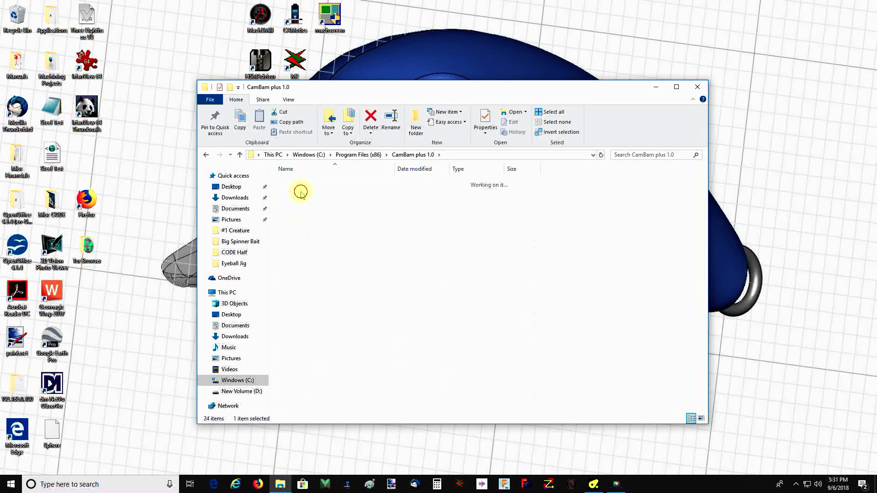
{"action": "left_click", "coordinate": [324, 251]}
- Locate geolink.dll in the plugins folder and examine its file properties
{"action": "type", "text": "ge"}
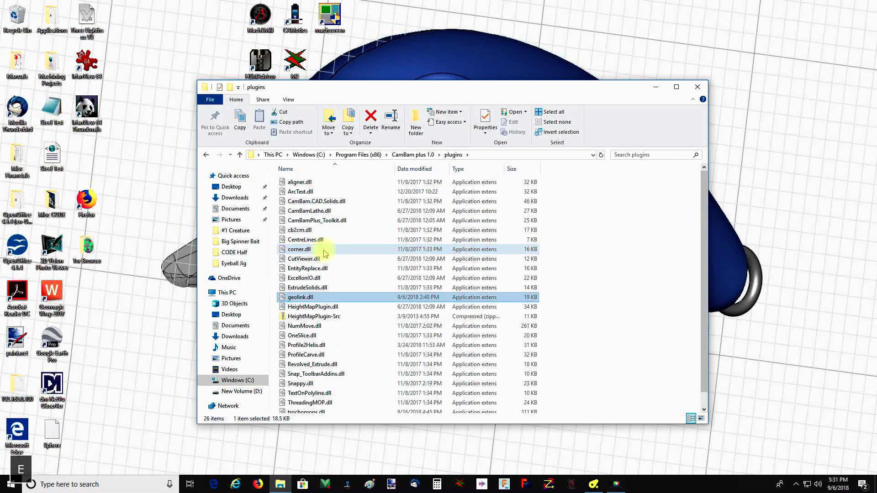
{"action": "right_click", "coordinate": [302, 300]}
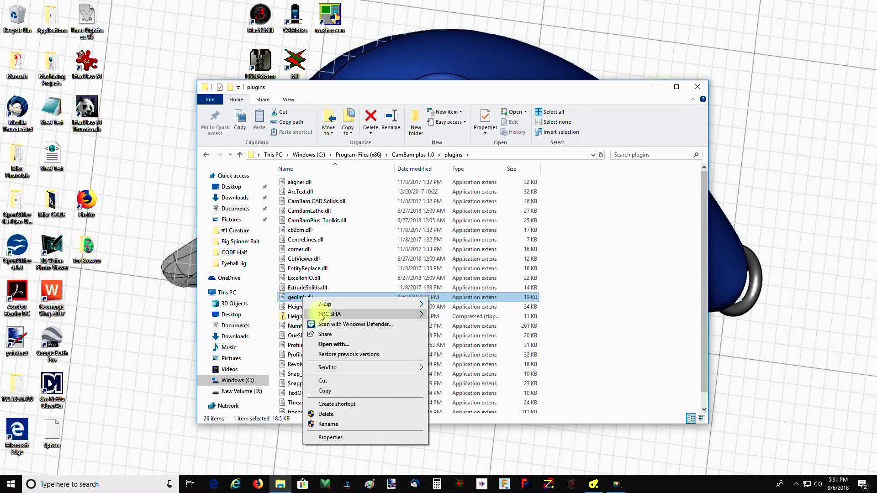
{"action": "left_click", "coordinate": [331, 438]}
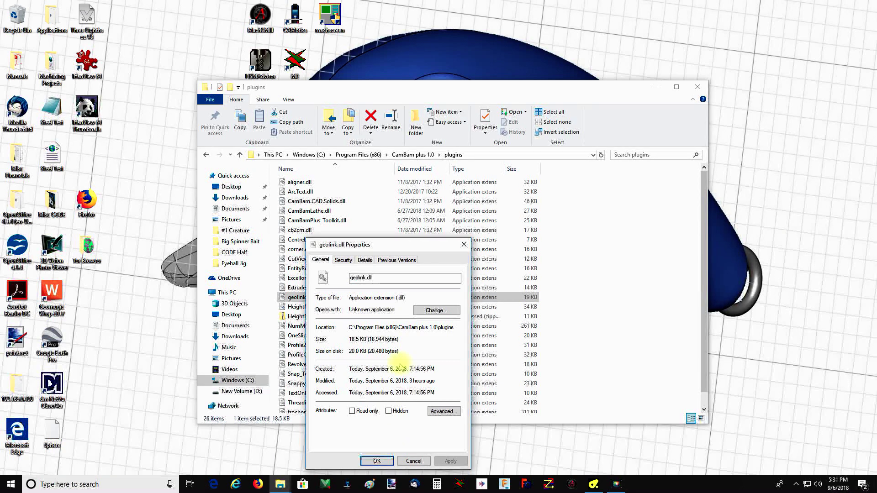
{"action": "left_click", "coordinate": [464, 245]}
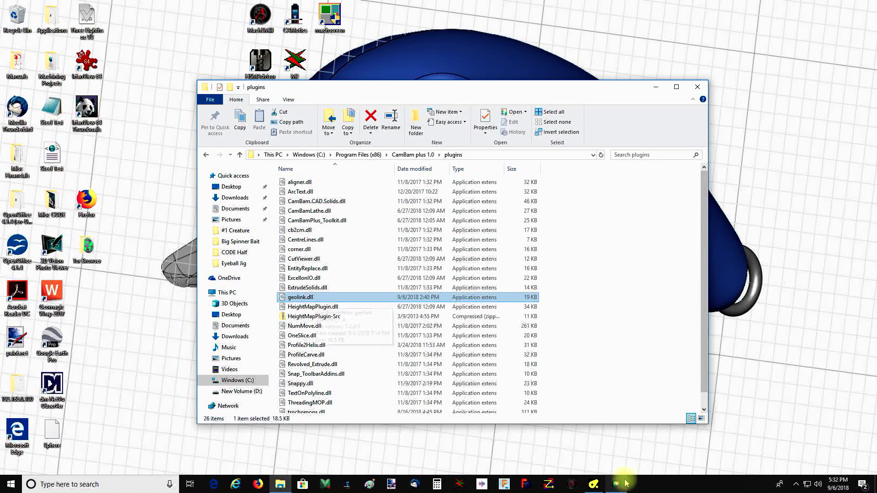
- Switch to CamBam and show the links for all layers of the Half Inch 6 C drawing
{"action": "left_click", "coordinate": [593, 484]}
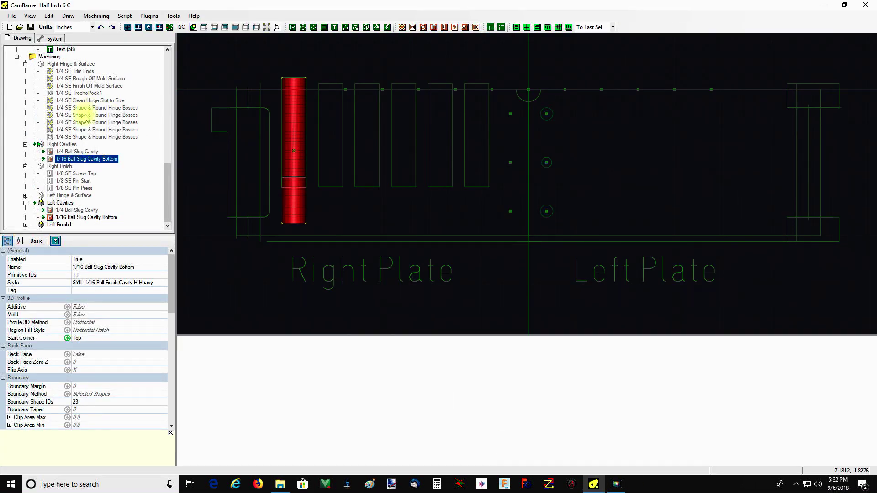
{"action": "left_click", "coordinate": [149, 27]}
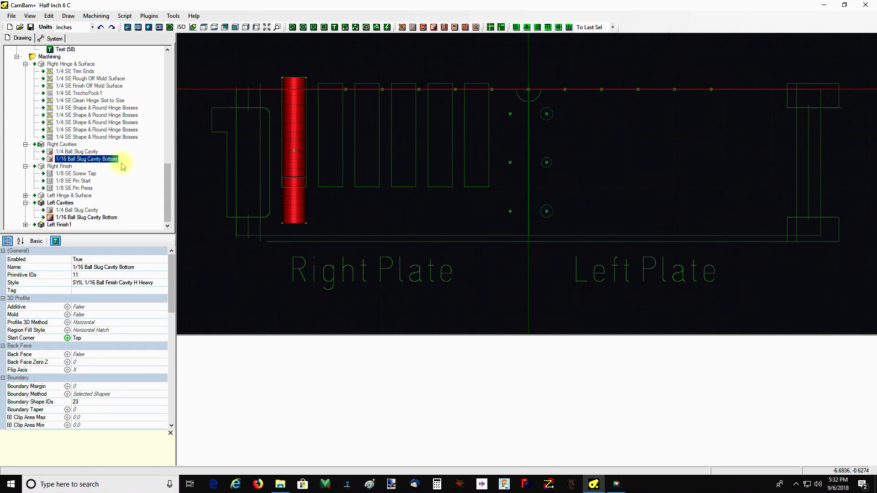
{"action": "left_click_drag", "start_coordinate": [167, 201], "coordinate": [165, 89]}
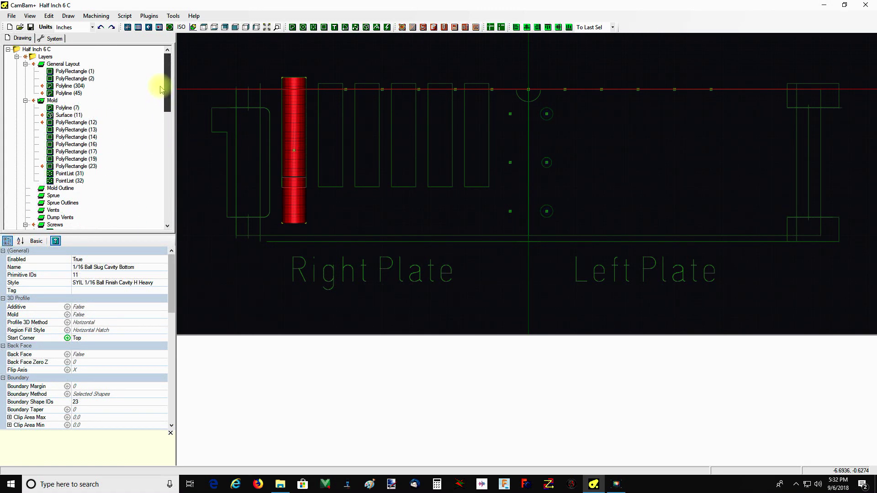
- Collapse the General Layout, Mold, Screws, Pins, Hinge Surface Inside Notch, Hinge Surface Outside Notch and Labels layers in the drawing tree
{"action": "left_click", "coordinate": [26, 64]}
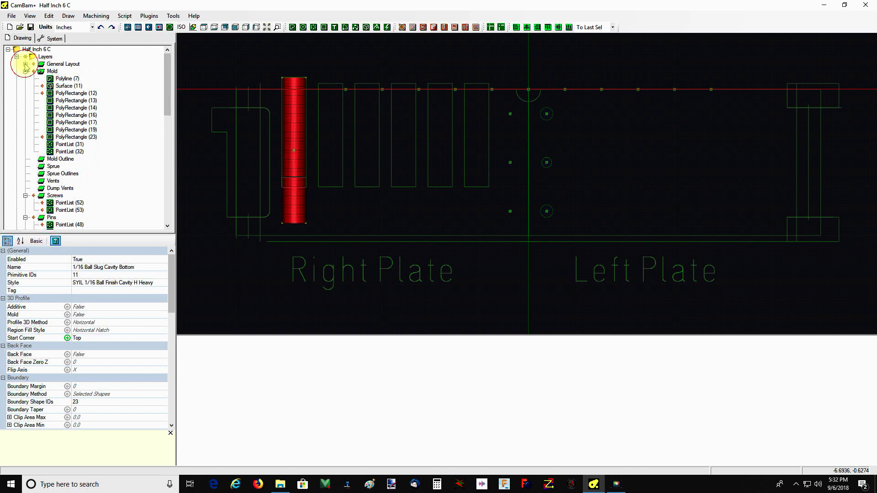
{"action": "left_click", "coordinate": [26, 71]}
{"action": "left_click", "coordinate": [26, 116]}
{"action": "left_click", "coordinate": [26, 123]}
{"action": "left_click", "coordinate": [26, 130]}
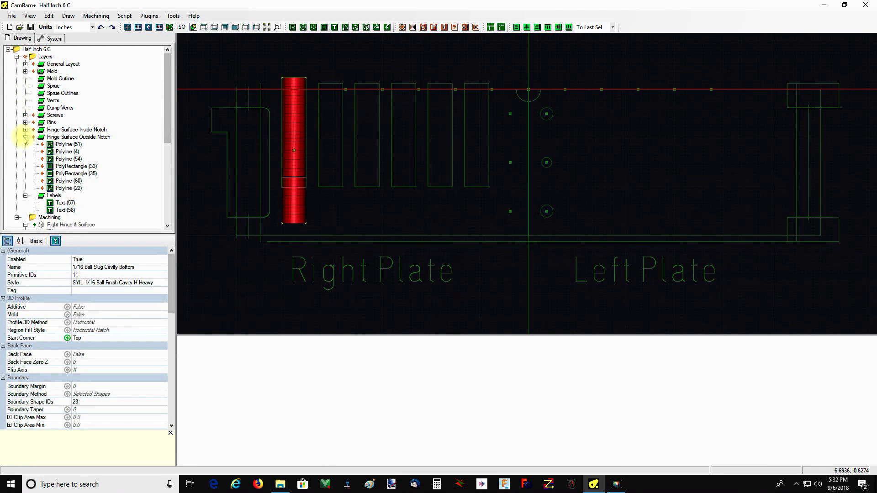
{"action": "left_click", "coordinate": [25, 137]}
{"action": "left_click", "coordinate": [26, 144]}
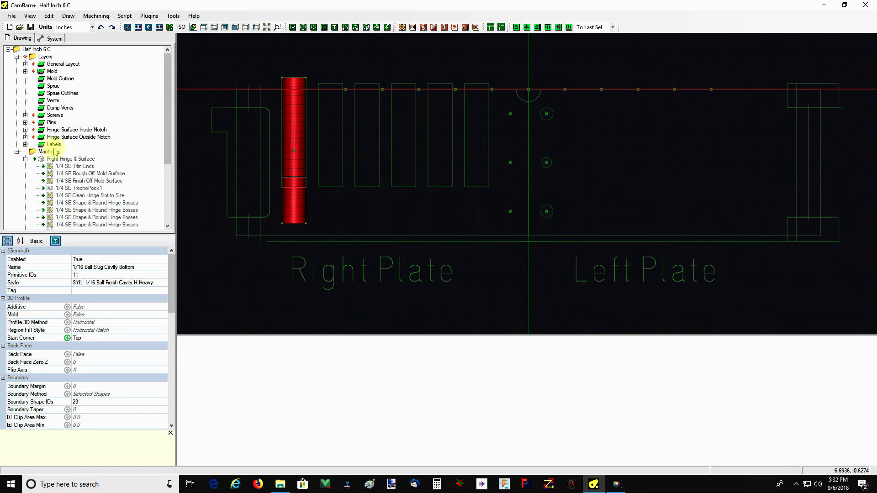
- Expand the Mold layer and highlight Polyline (7) and PolyRectangles 12, 13, 14, 16, 17 and 19 one by one to compare their links
{"action": "left_click", "coordinate": [26, 72]}
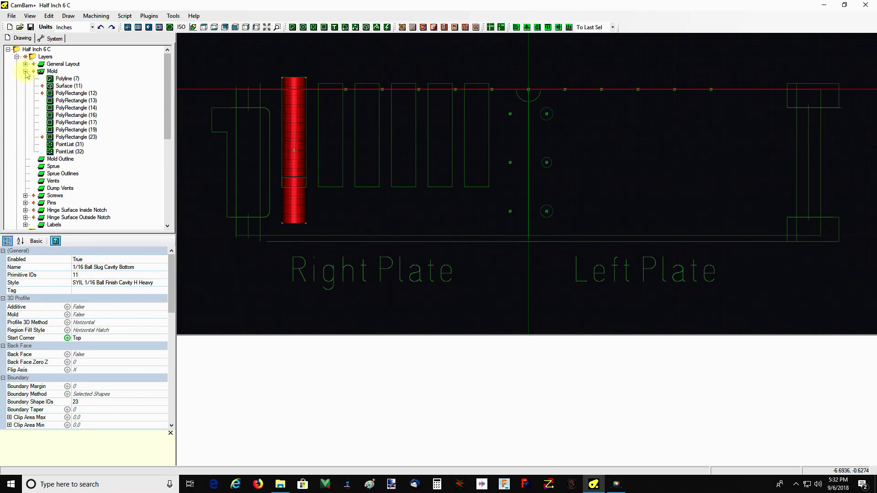
{"action": "left_click", "coordinate": [65, 79]}
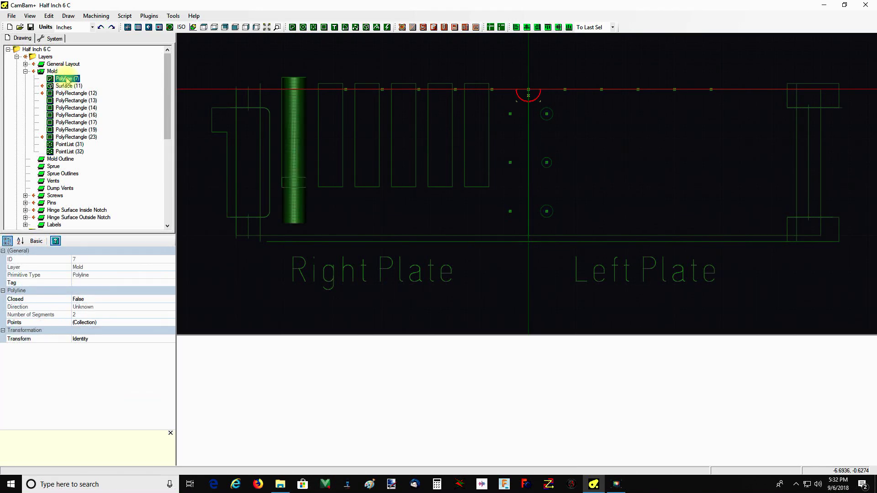
{"action": "left_click", "coordinate": [71, 94]}
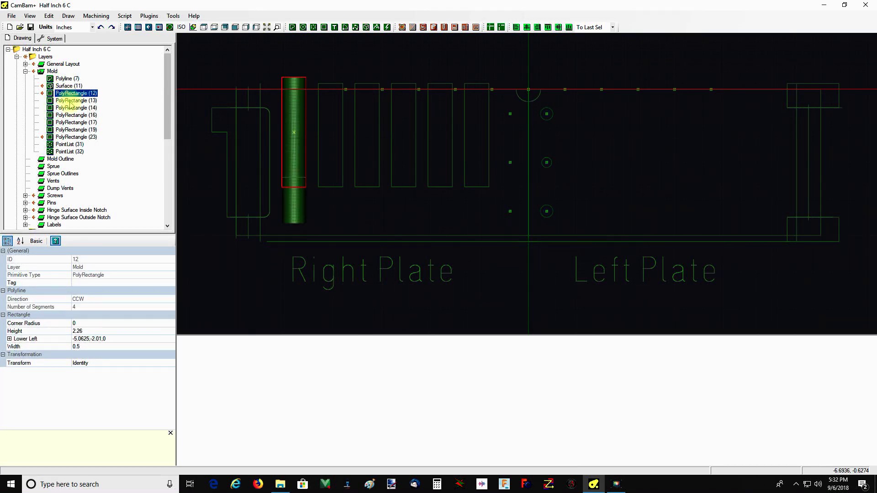
{"action": "left_click", "coordinate": [71, 100]}
{"action": "left_click", "coordinate": [70, 108]}
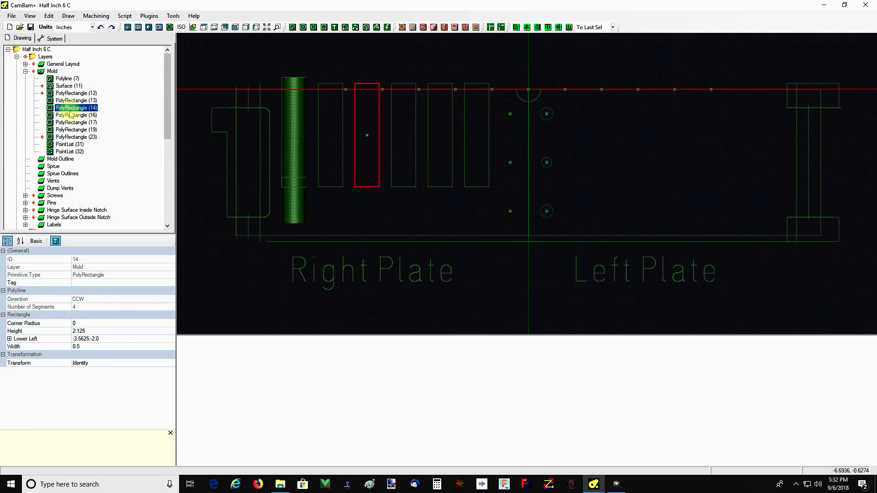
{"action": "left_click", "coordinate": [71, 116]}
{"action": "left_click", "coordinate": [71, 124]}
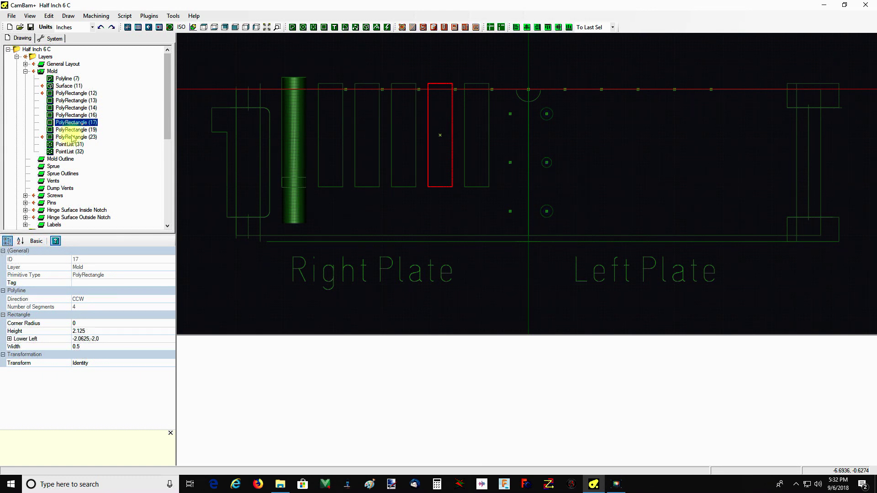
{"action": "left_click", "coordinate": [71, 131]}
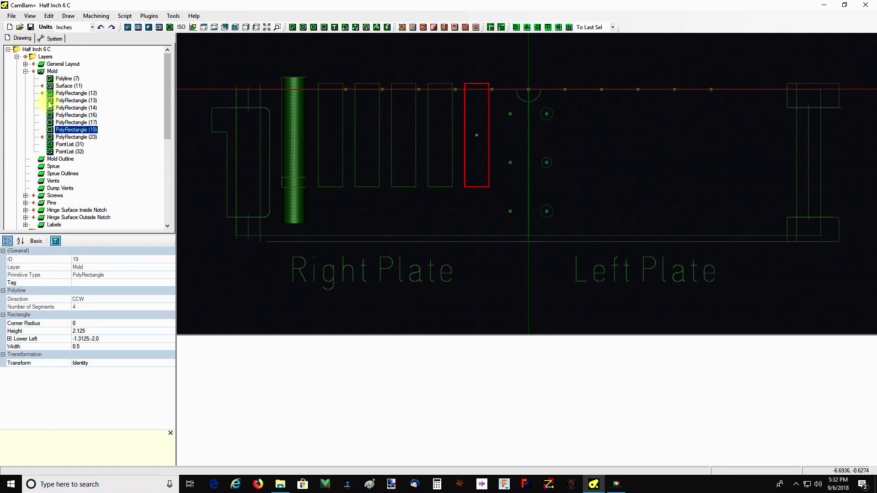
- Highlight PolyRectangles 13, 14, 16, 17 and 19 of the Mold layer again to examine the unlinked geometry
{"action": "left_click", "coordinate": [71, 101]}
{"action": "left_click", "coordinate": [70, 108]}
{"action": "left_click", "coordinate": [69, 115]}
{"action": "left_click", "coordinate": [70, 124]}
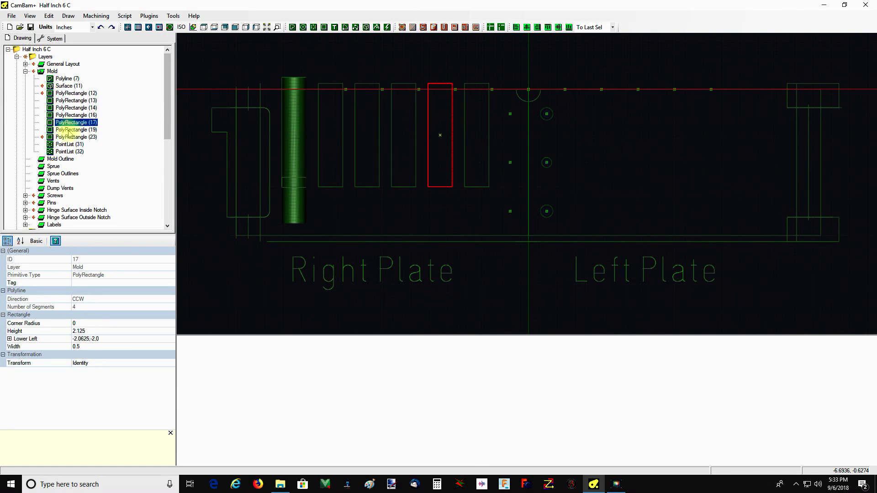
{"action": "left_click", "coordinate": [69, 131]}
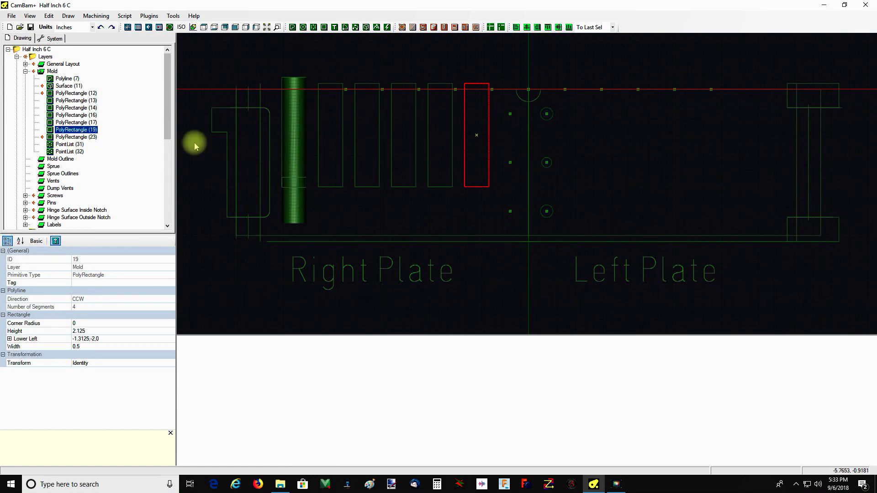
- Move PointList (31) and PointList (32) together from the Mold layer to the General Layout layer
{"action": "left_click", "coordinate": [77, 144]}
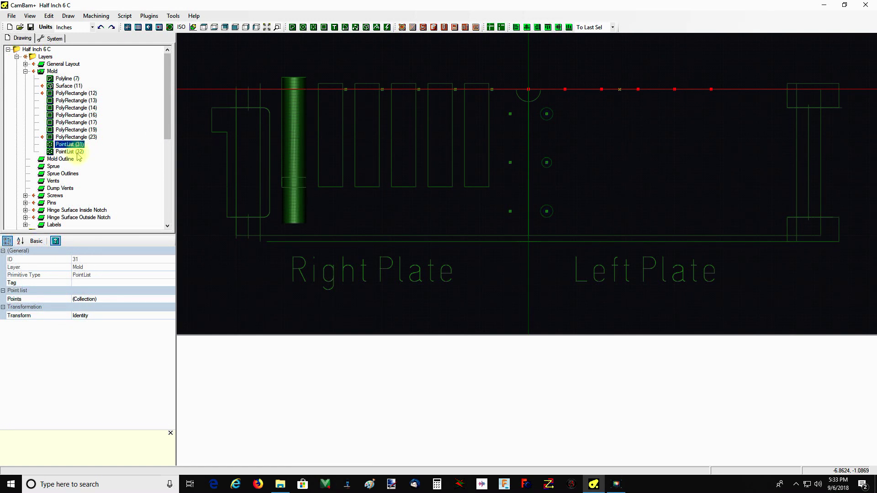
{"action": "left_click", "coordinate": [78, 152]}
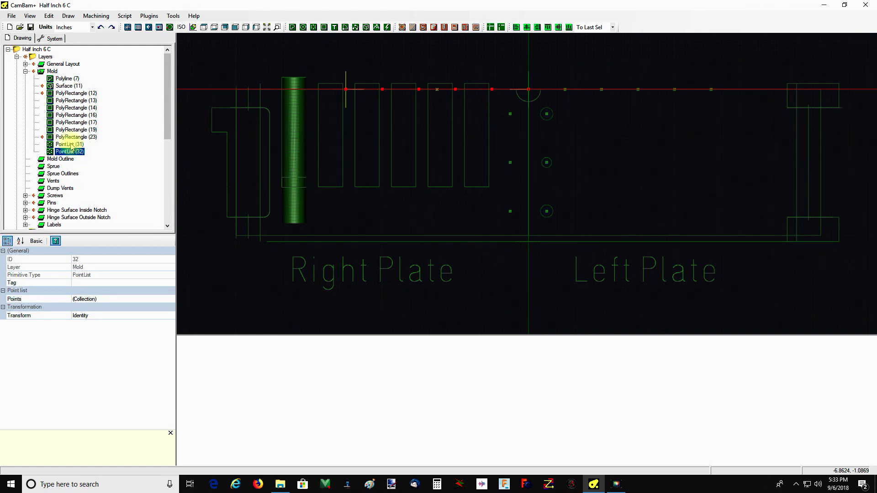
{"action": "left_click", "coordinate": [68, 145], "text": "ctrl"}
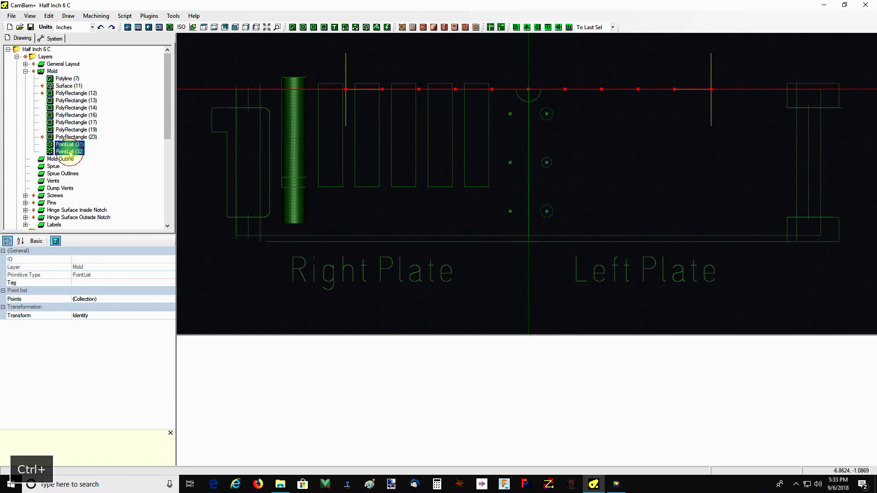
{"action": "left_click_drag", "start_coordinate": [68, 146], "coordinate": [58, 68]}
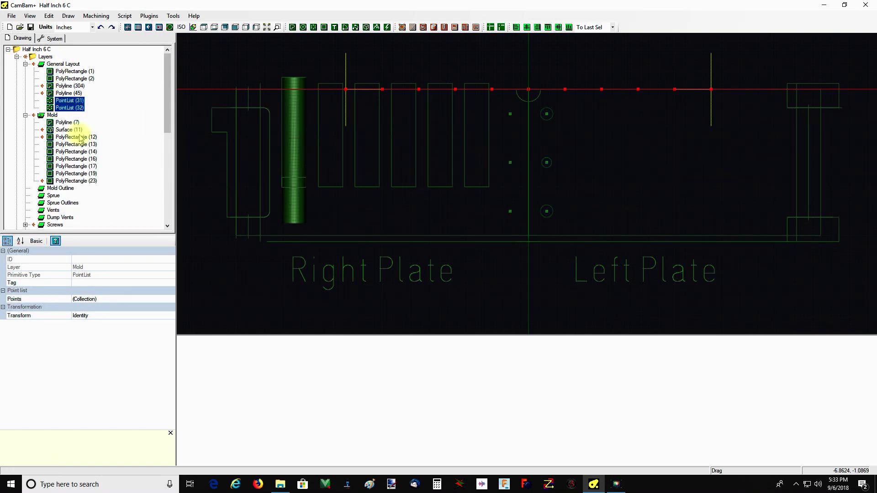
- Highlight Polyline (7) in the Mold layer, and collapse the Mold and General Layout layers
{"action": "left_click", "coordinate": [64, 122]}
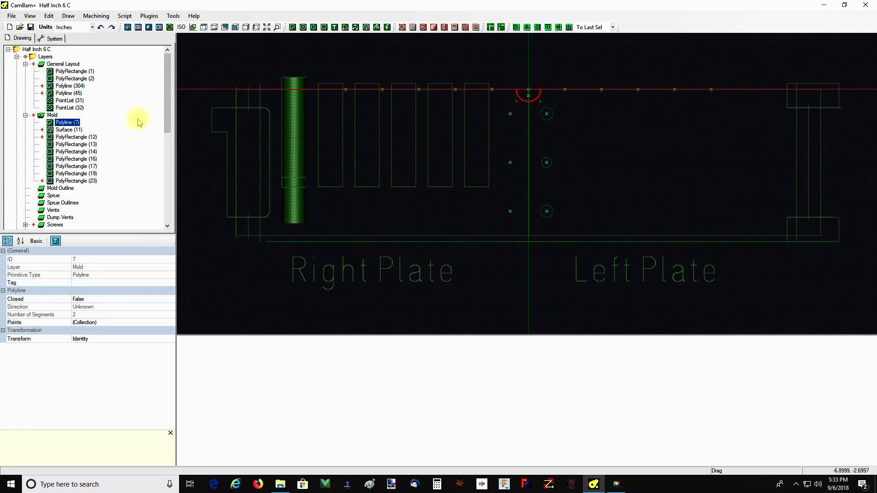
{"action": "left_click", "coordinate": [26, 115]}
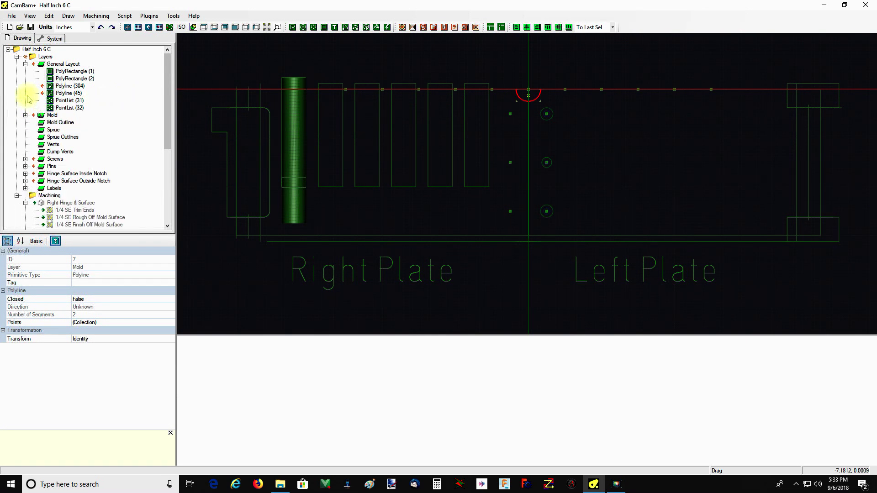
{"action": "left_click", "coordinate": [26, 65]}
{"action": "left_click", "coordinate": [25, 72]}
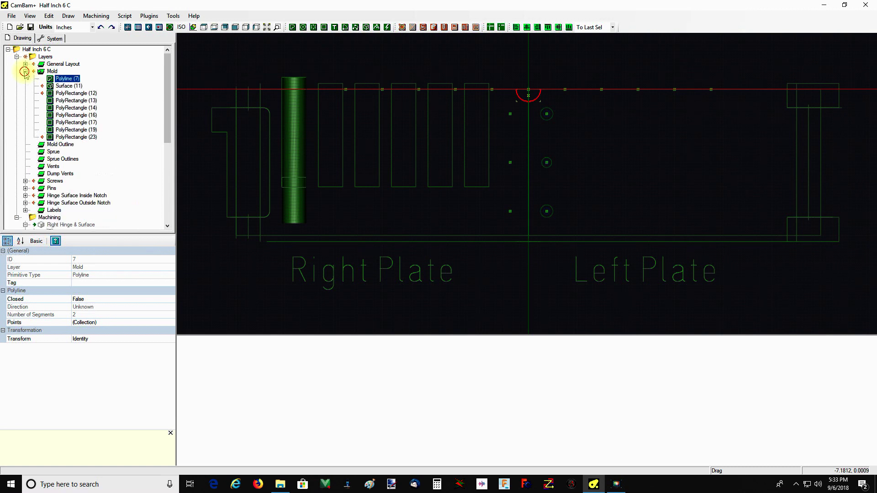
{"action": "left_click", "coordinate": [25, 71]}
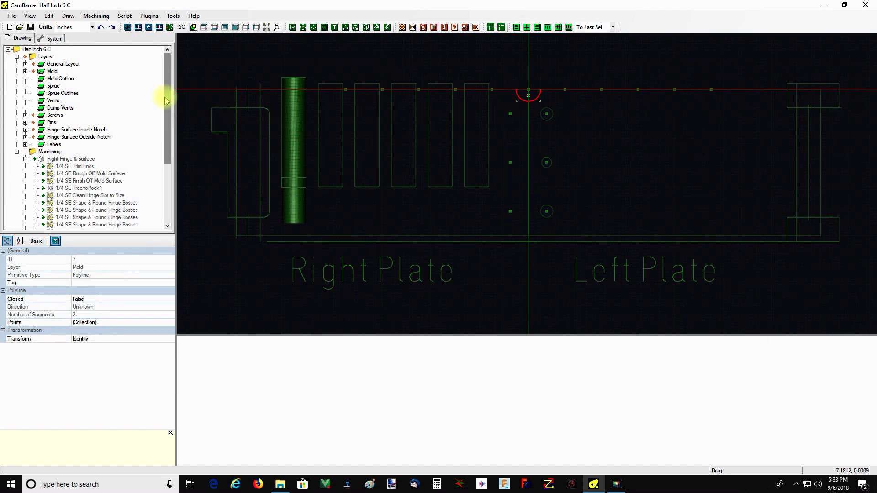
- Show the links of the 1/4 SE Trim Ends operation and highlight Polylines 304 and 45 in the General Layout layer
{"action": "left_click_drag", "start_coordinate": [166, 100], "coordinate": [172, 72]}
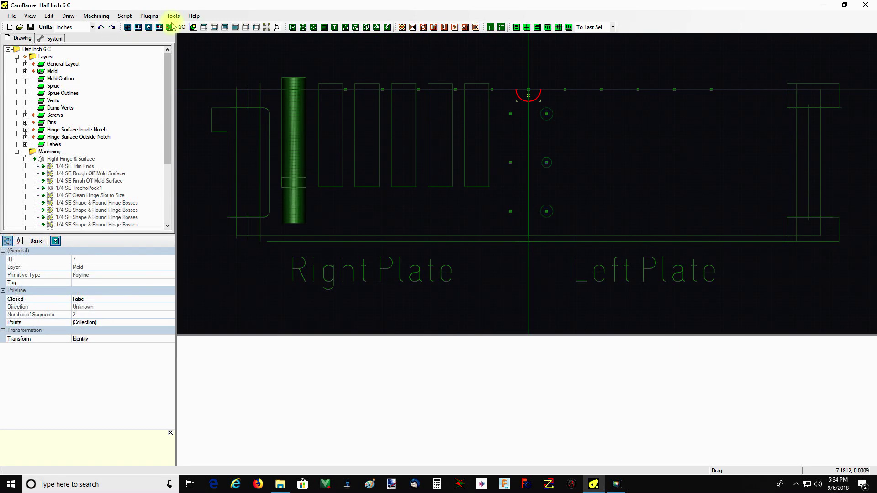
{"action": "left_click", "coordinate": [149, 28]}
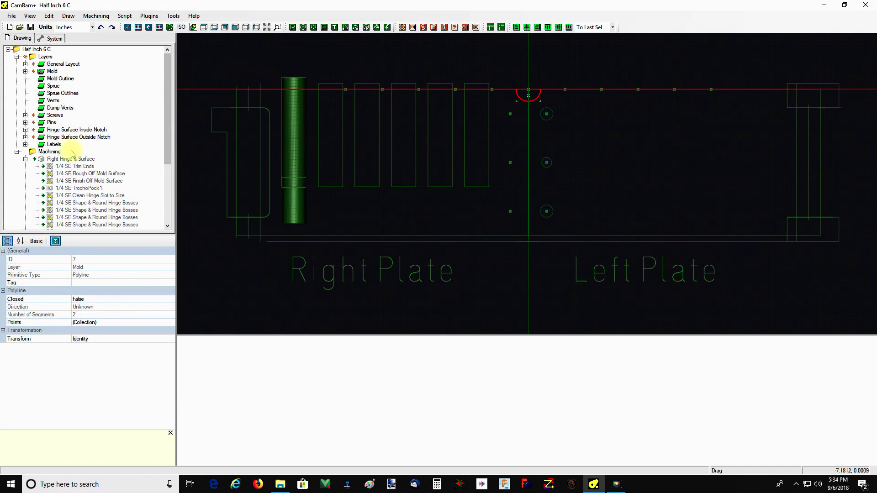
{"action": "left_click", "coordinate": [78, 167]}
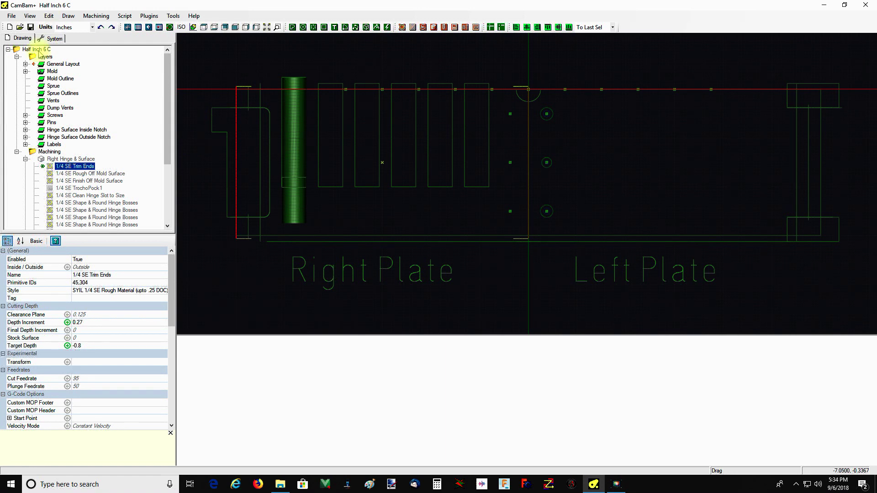
{"action": "left_click", "coordinate": [26, 63]}
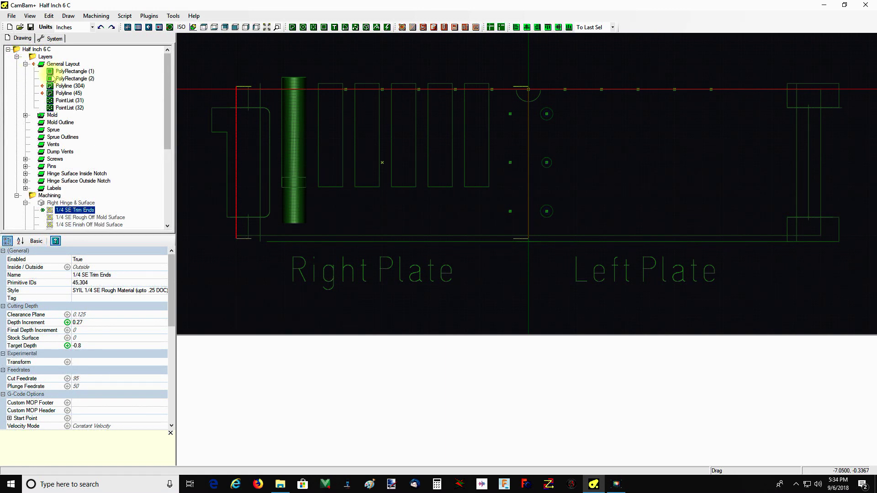
{"action": "left_click", "coordinate": [68, 86]}
{"action": "left_click", "coordinate": [68, 93]}
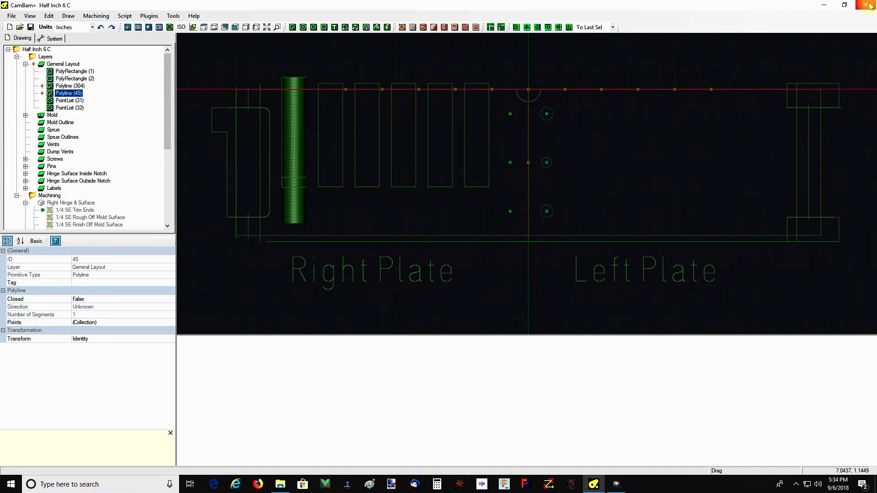
{"action": "left_click", "coordinate": [870, 6]}
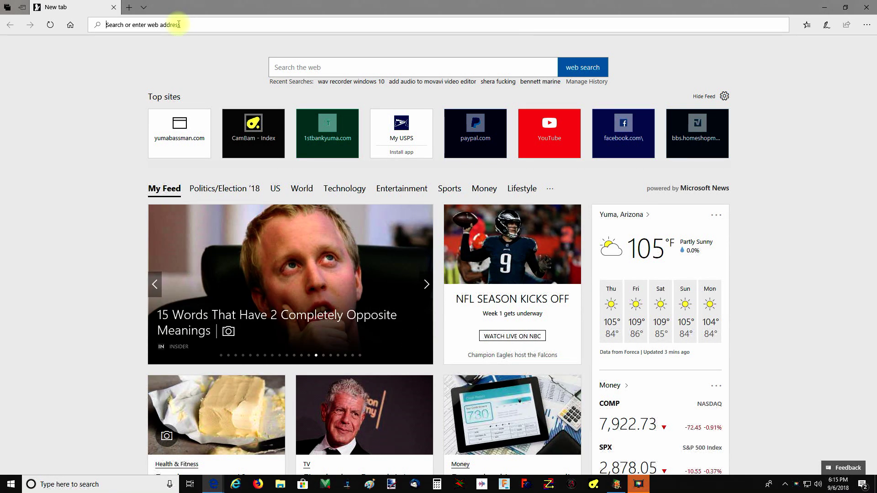
{"action": "type", "text": "www.cncmolds"}
{"action": "key", "text": "Return"}
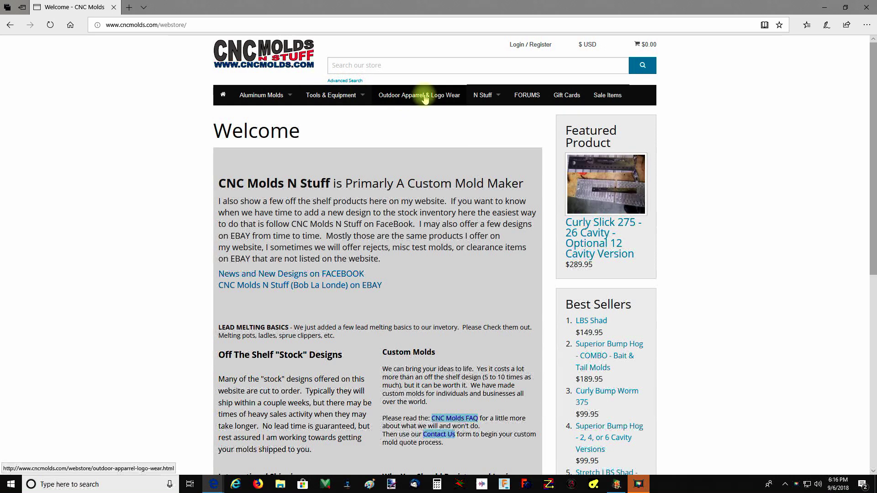
- Browse the N Stuff and Outdoor Apparrel & Logo Wear categories and view the Mesh Back Baseball Cap product page
{"action": "mouse_move", "coordinate": [477, 97]}
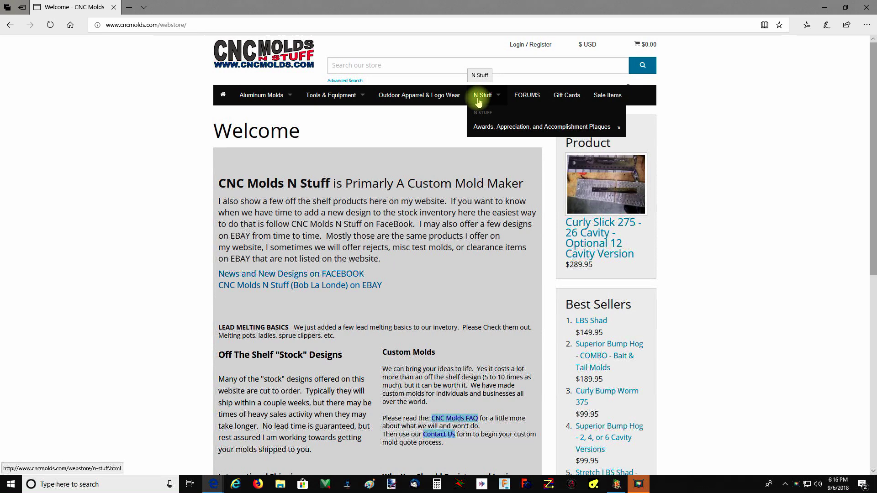
{"action": "left_click", "coordinate": [478, 97]}
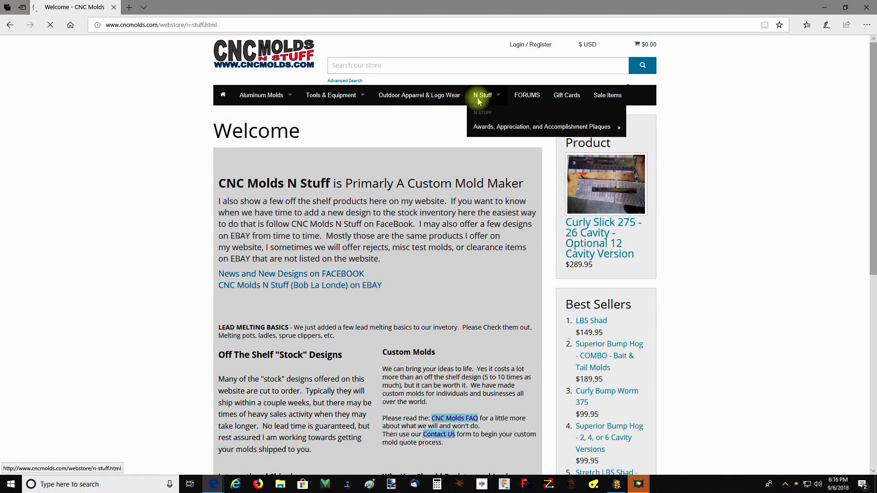
{"action": "left_click", "coordinate": [419, 99]}
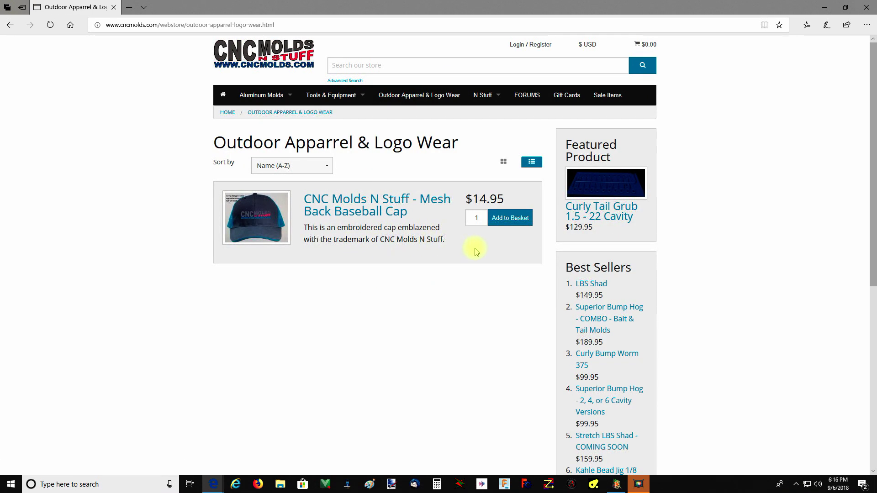
{"action": "left_click", "coordinate": [344, 209]}
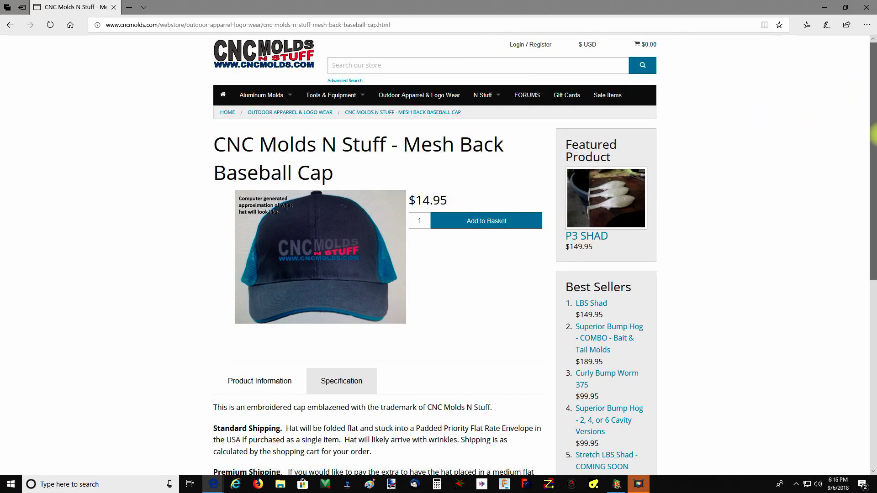
{"action": "left_click_drag", "start_coordinate": [872, 131], "coordinate": [828, 80]}
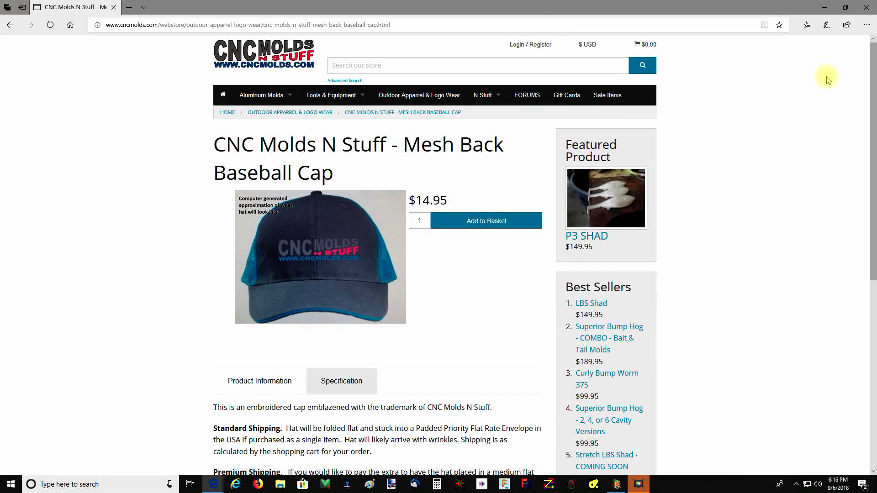